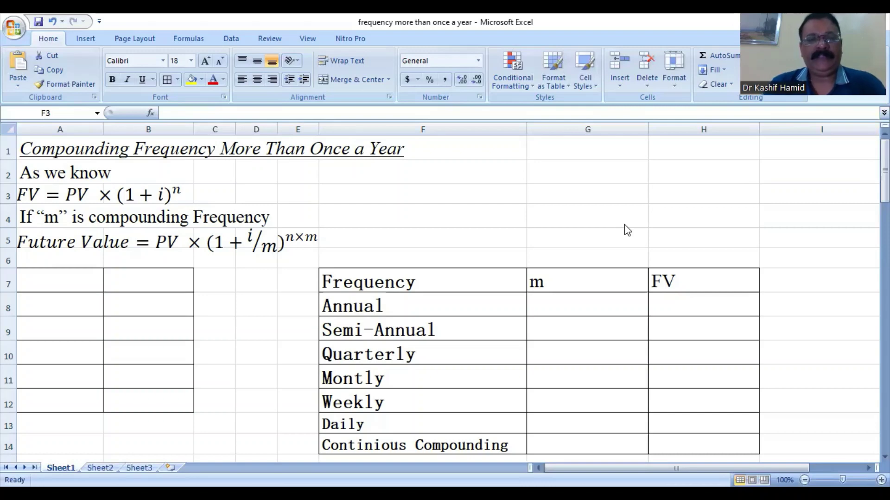
Step: Fill in the blank input table starting at A7 with PV as 1000 and i as 0.10
click(47, 278)
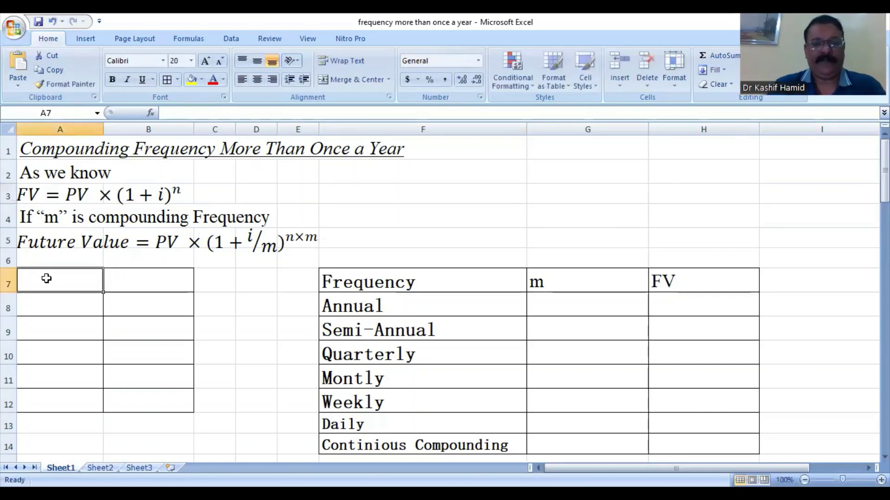
text(PV)
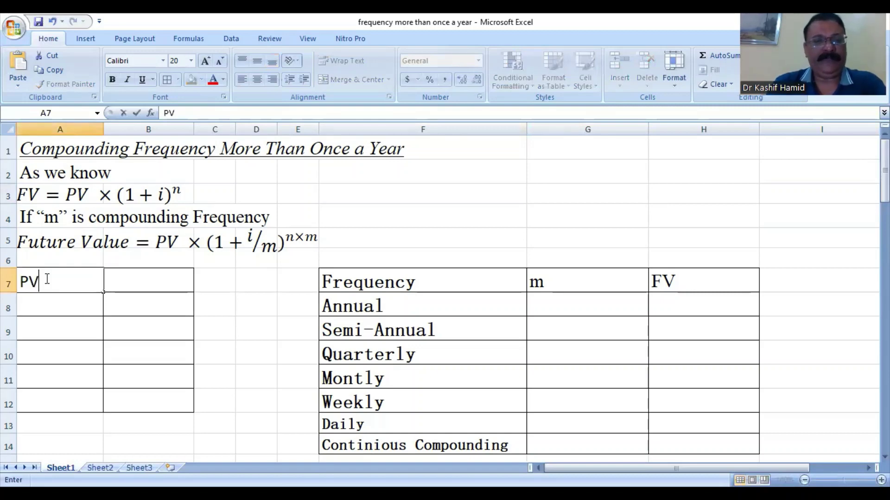
click(127, 284)
text(1000)
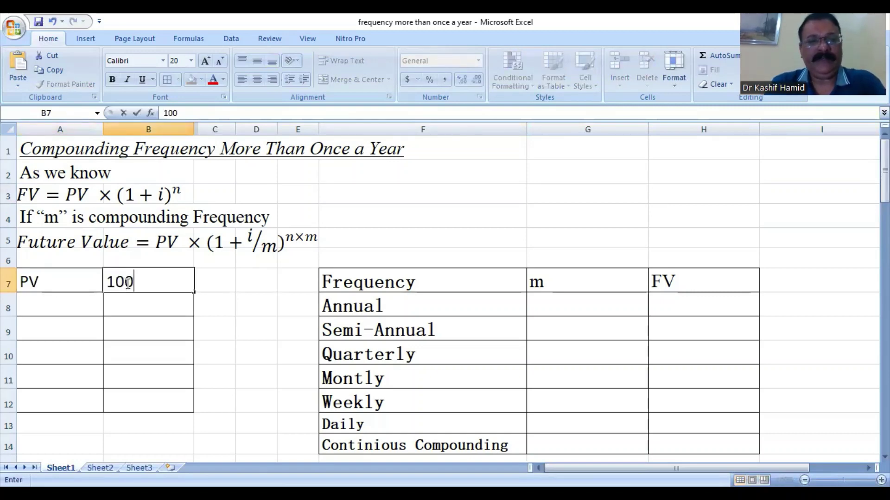
click(70, 305)
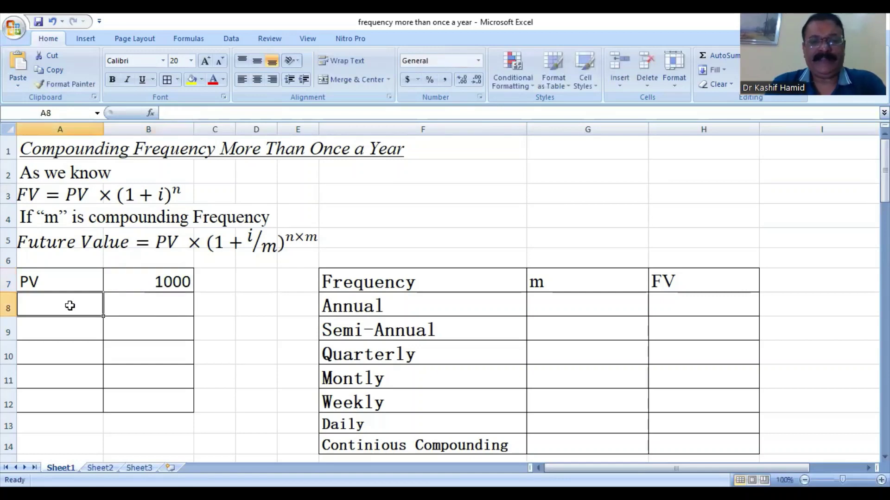
text(i)
click(154, 303)
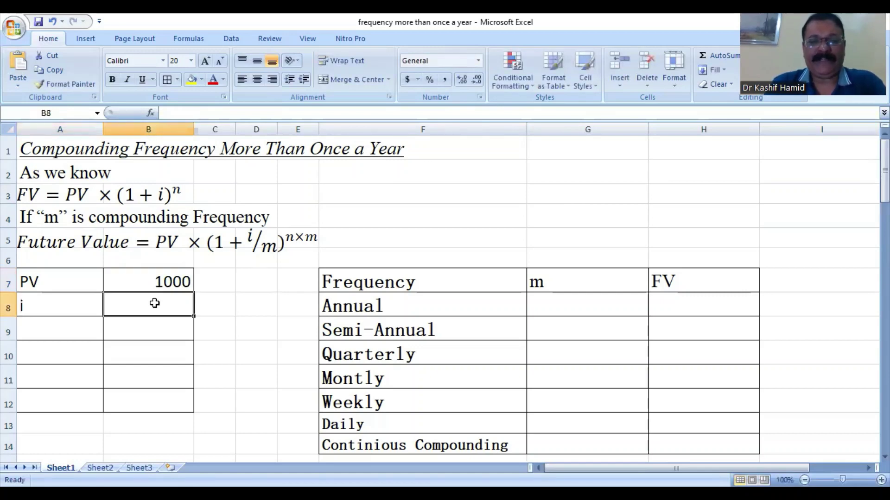
text(0.10)
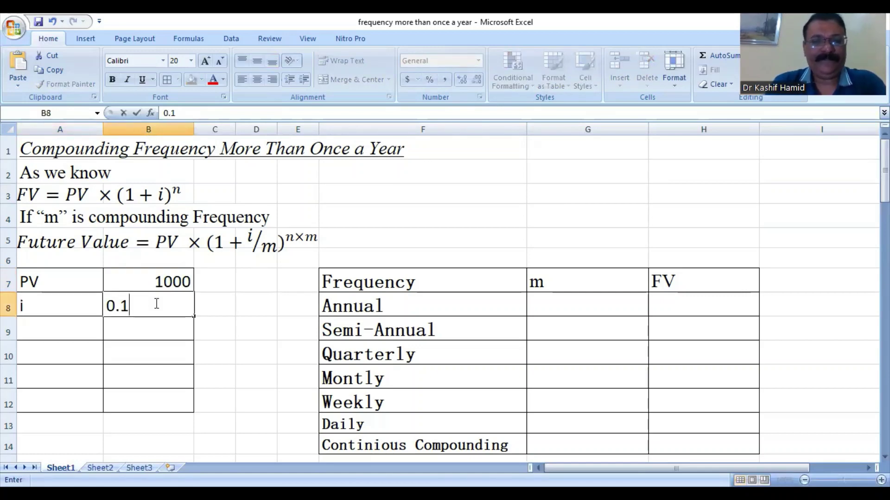
Step: Add the label n in A9 with the value 5 in B9
click(71, 326)
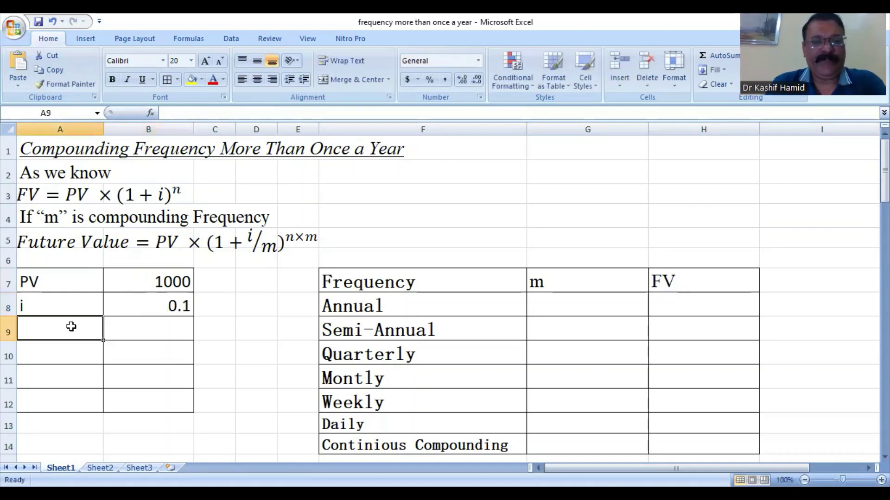
text(n)
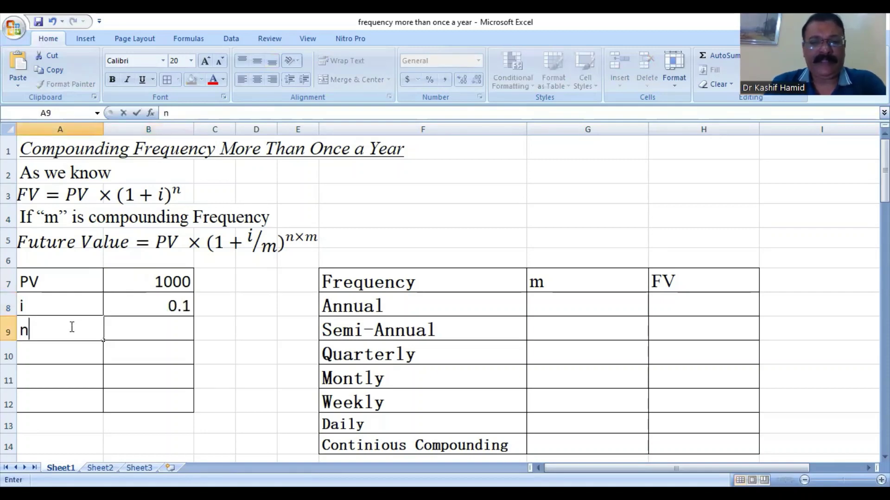
click(139, 331)
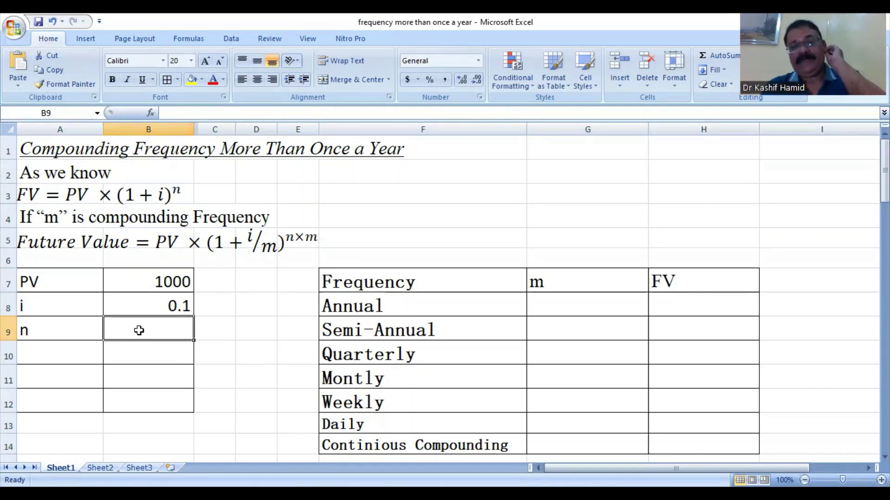
text(5)
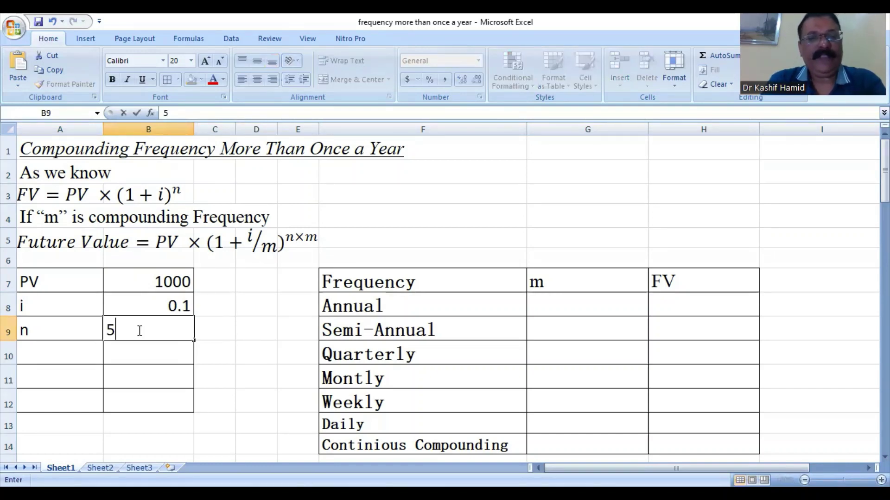
click(238, 358)
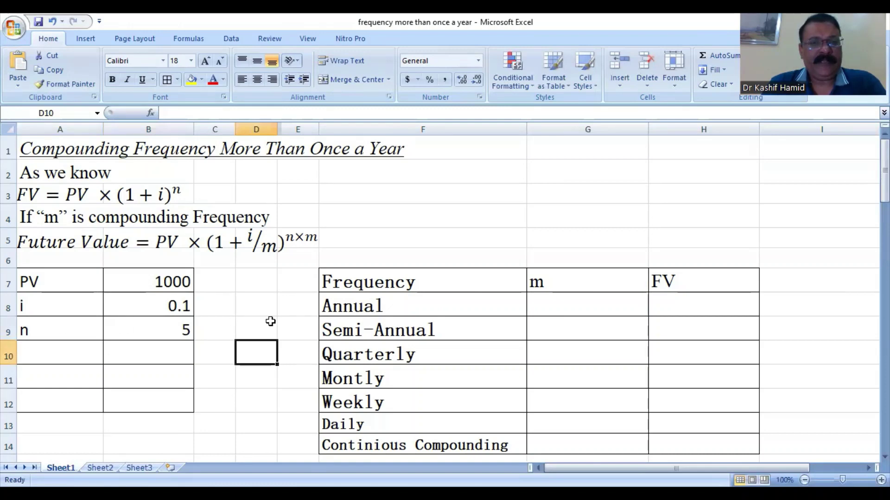
Step: Enter the m values 1 for Annual, 2 for Semi-Annual and 4 for Quarterly in G8:G10
click(551, 310)
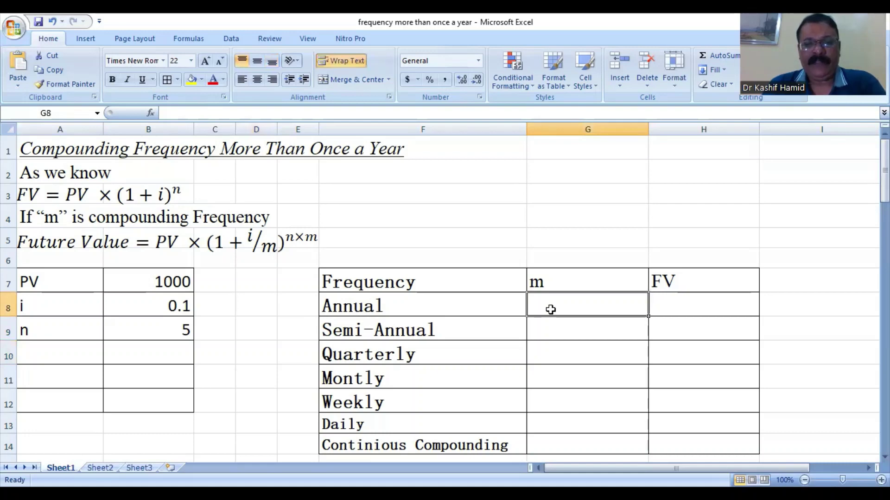
text(1)
key(Return)
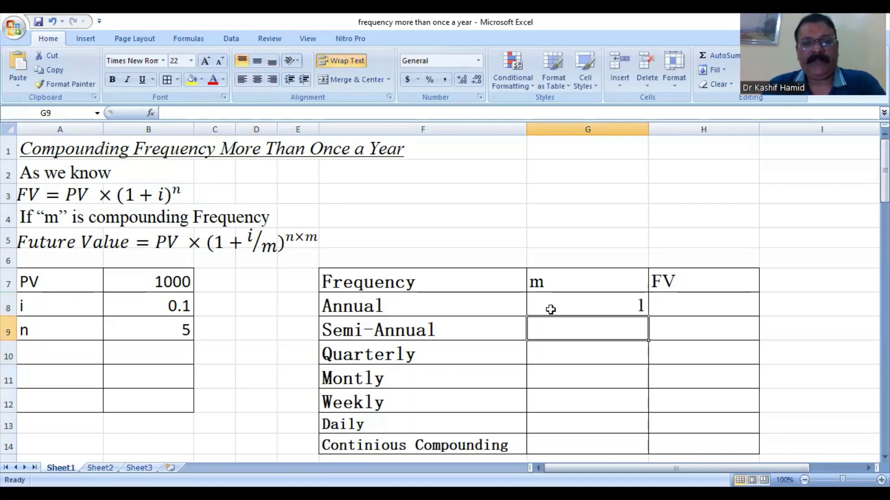
text(2)
key(Return)
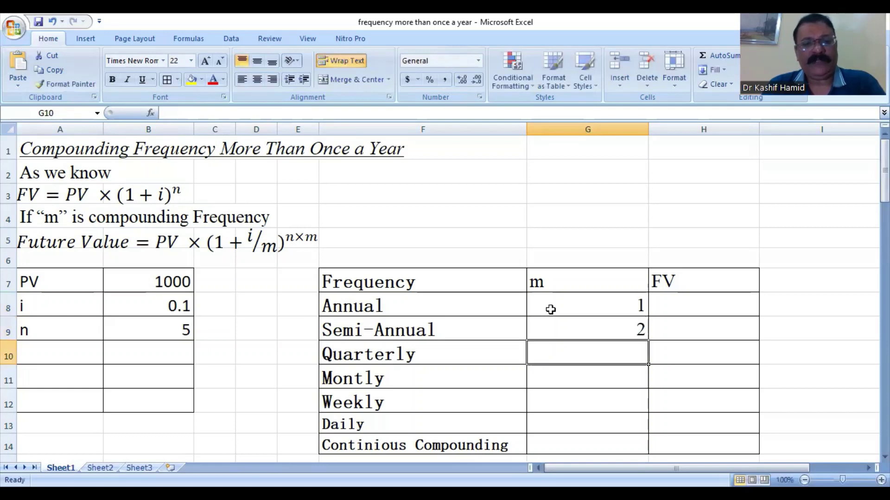
text(4)
key(Return)
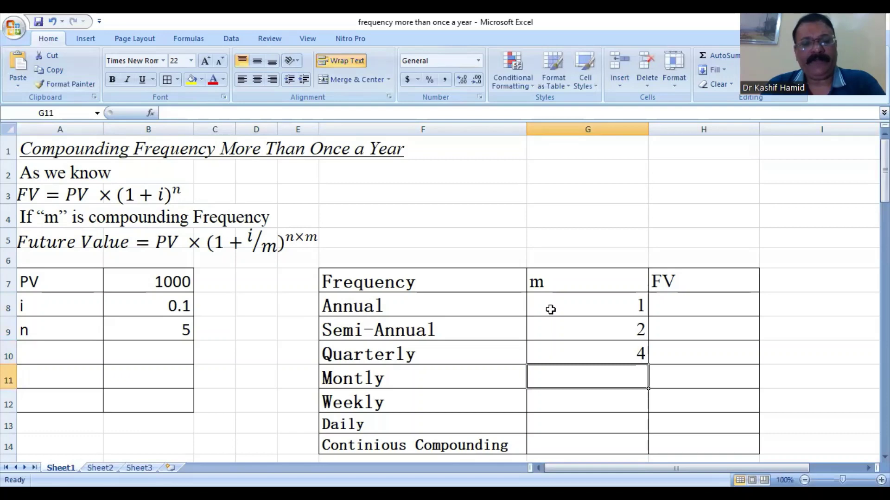
Step: Enter the m values 12 for monthly, 52 for weekly and 360 for daily compounding in G11:G13
text(12)
key(Return)
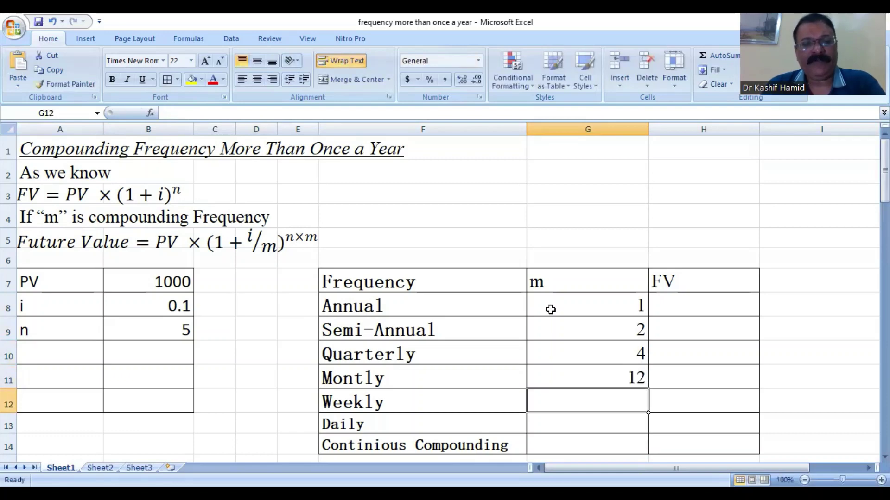
text(52)
key(Return)
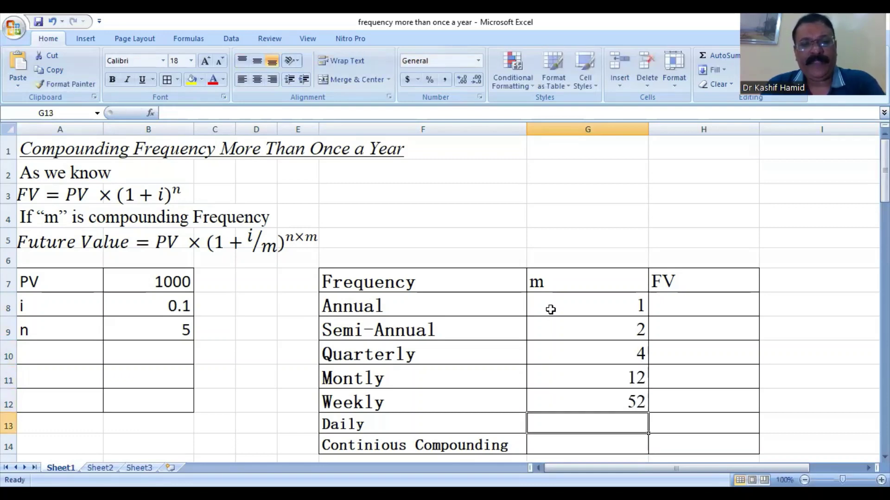
text(3)
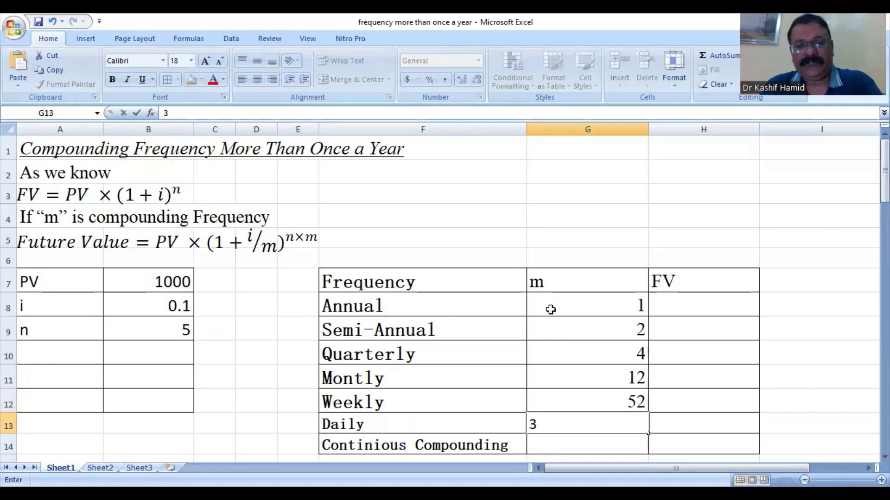
text(60)
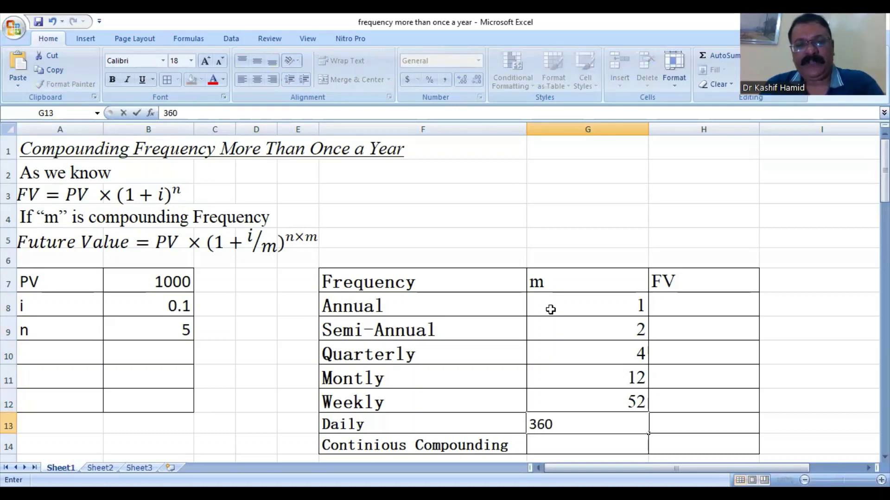
key(Return)
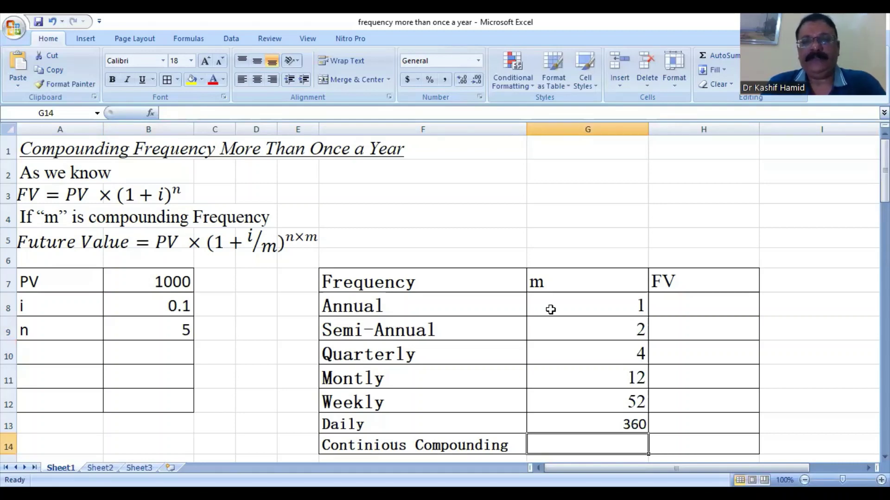
Step: Begin the Annual future value formula in H8 as =B7*(1+B8/G8), referencing the PV, i and m cells
click(686, 302)
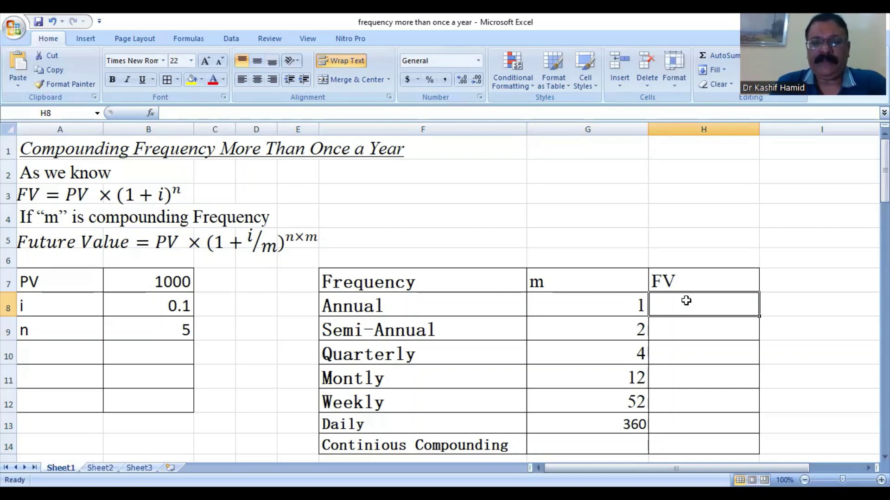
text(=)
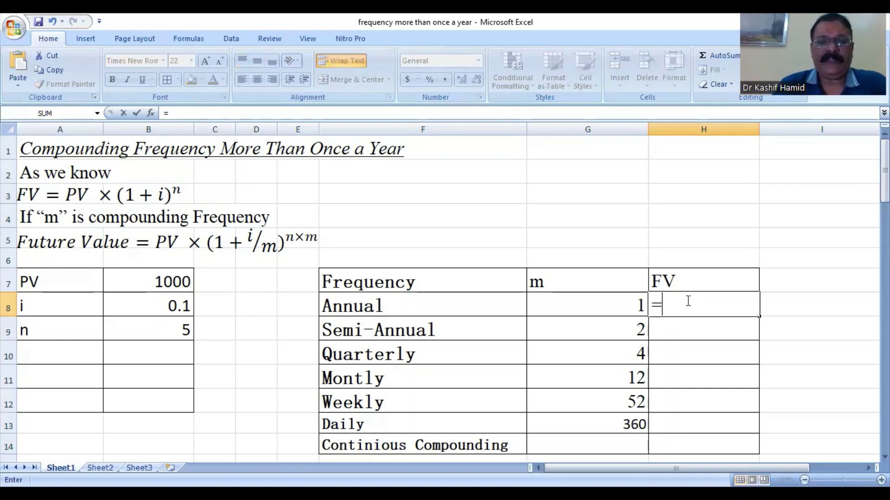
click(171, 283)
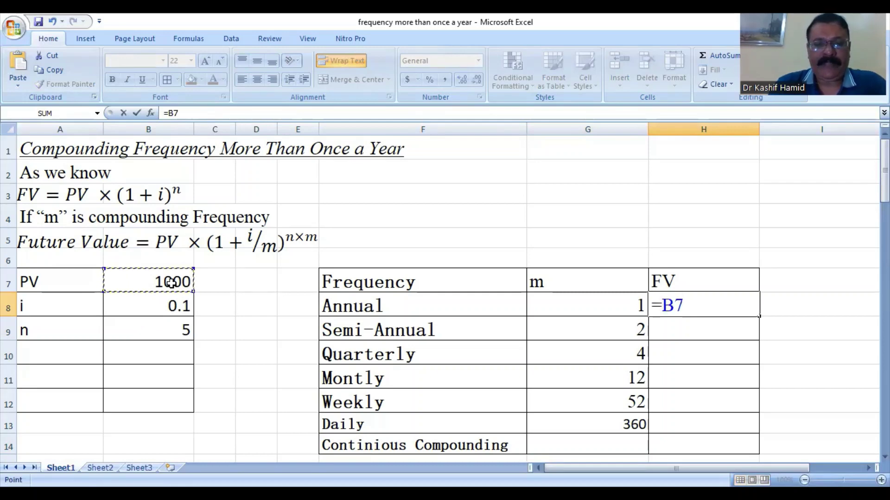
text(*)
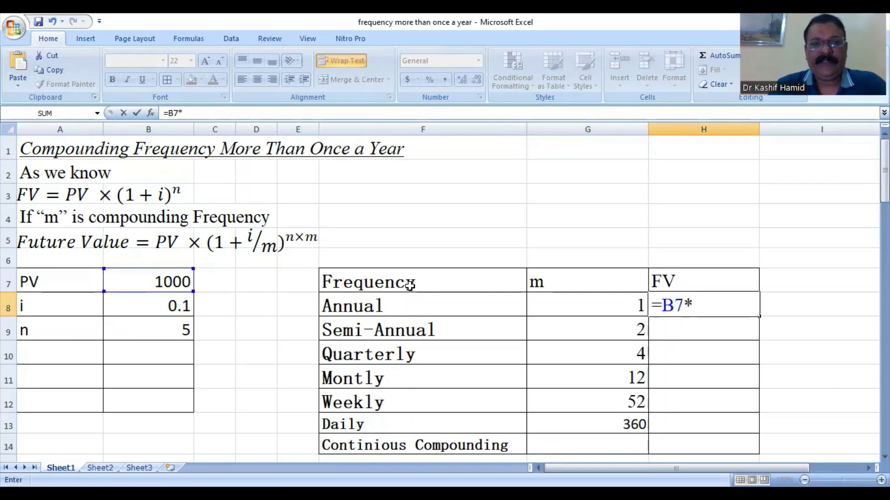
text(()
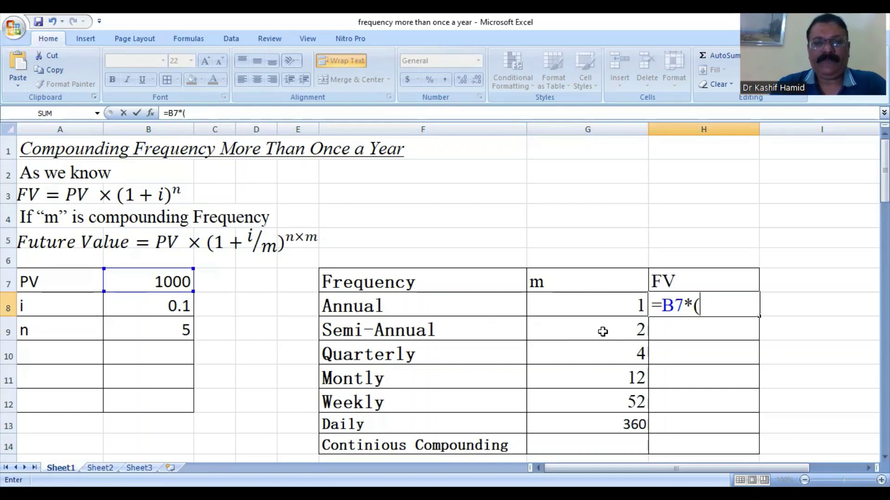
text(1)
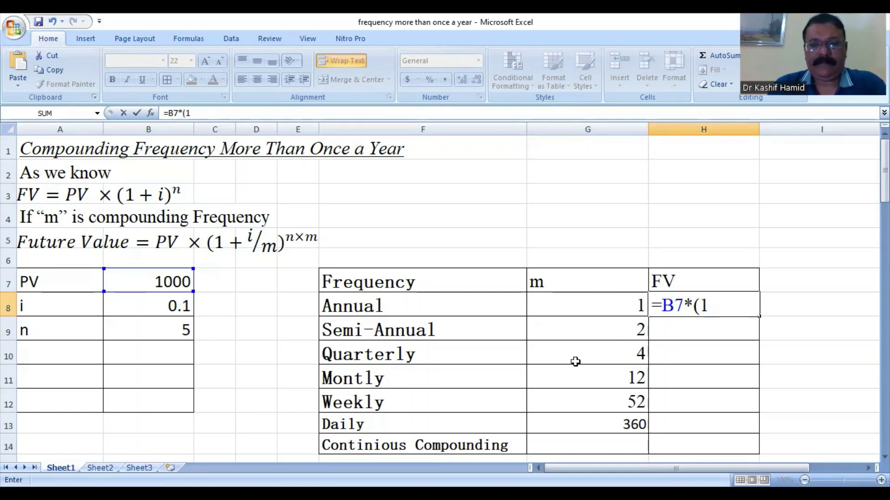
text(+)
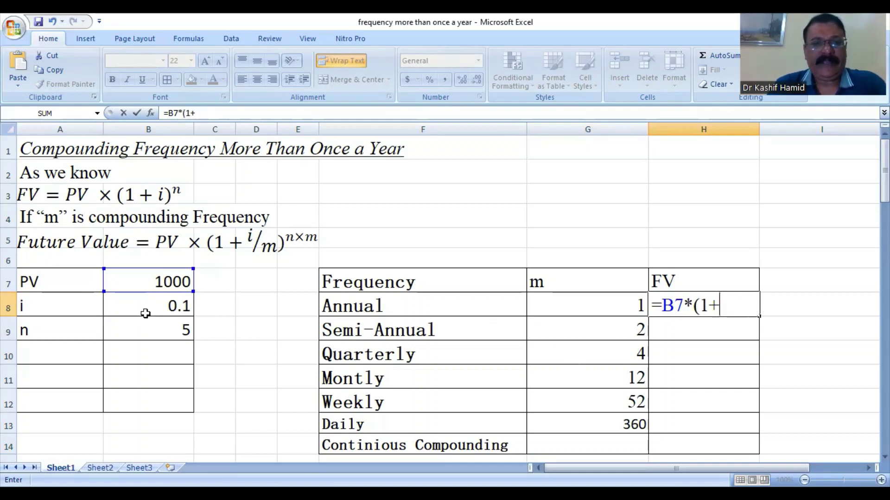
click(161, 302)
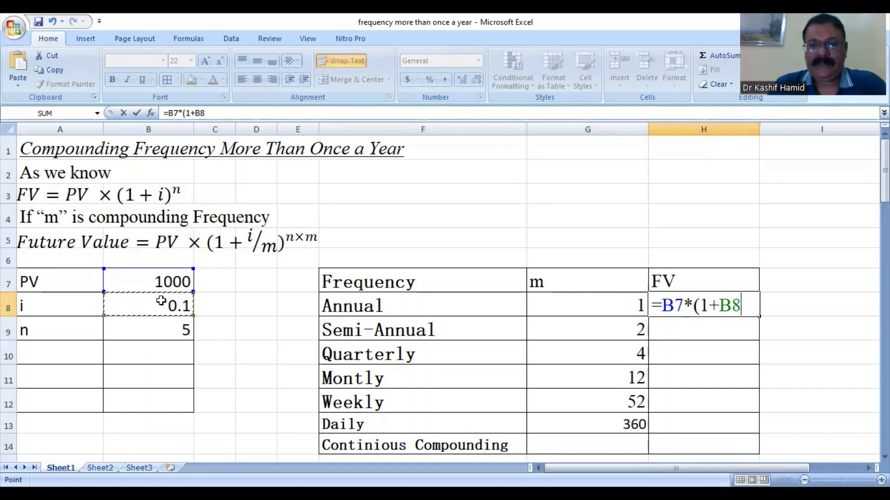
text(/)
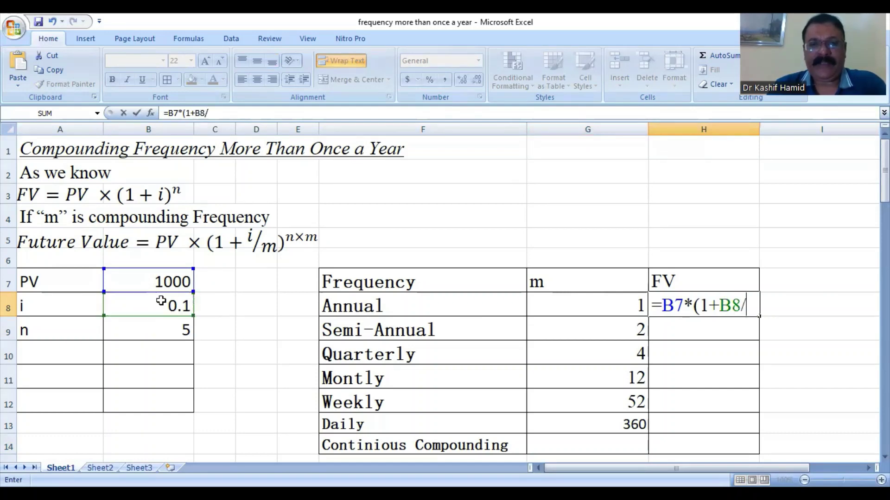
click(628, 311)
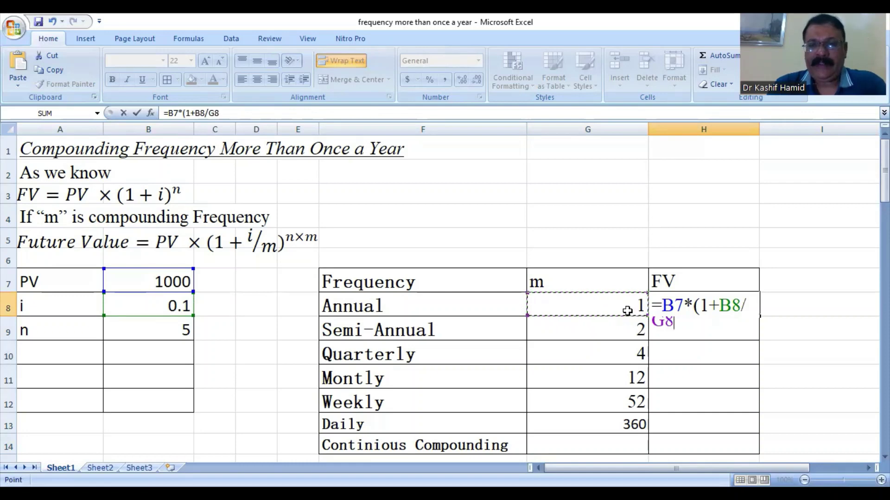
text())
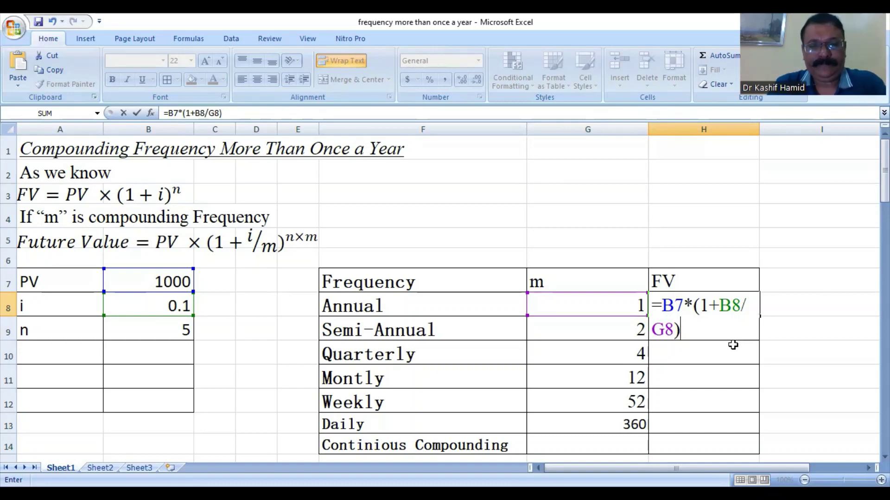
Step: Extend the Annual FV formula in H8 with the exponent ^B9*G8), referencing the n and m cells
text(^)
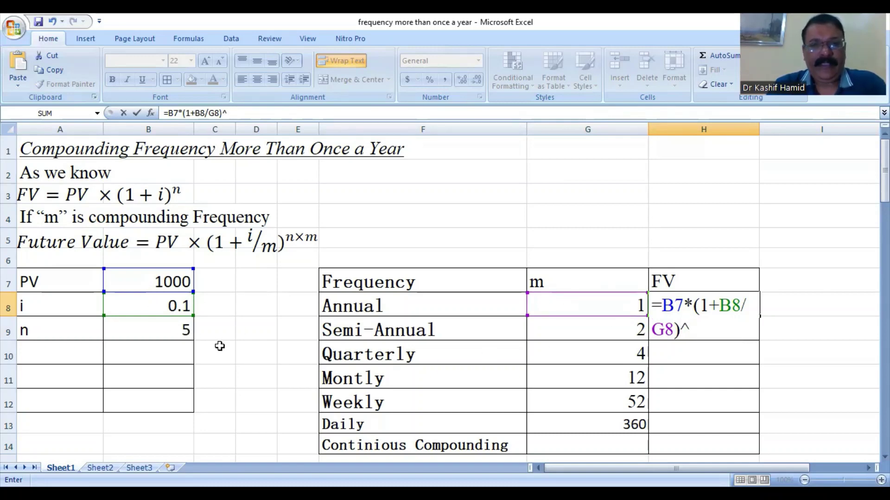
click(165, 330)
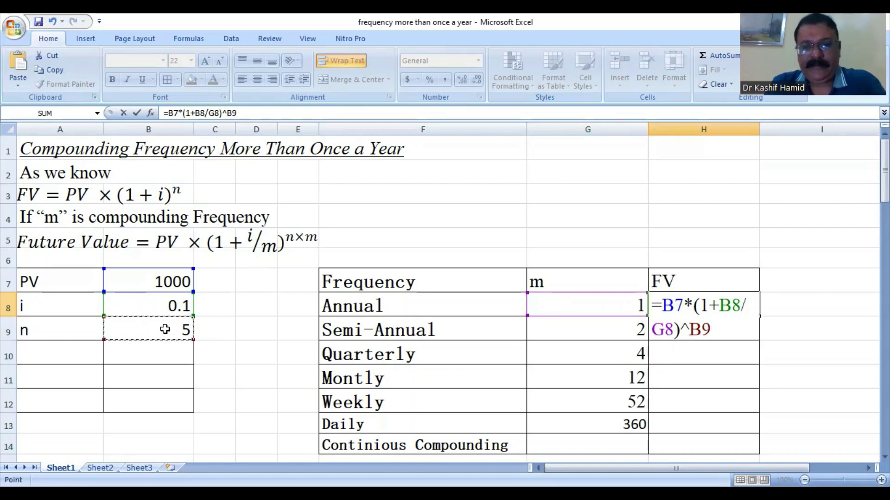
text(*)
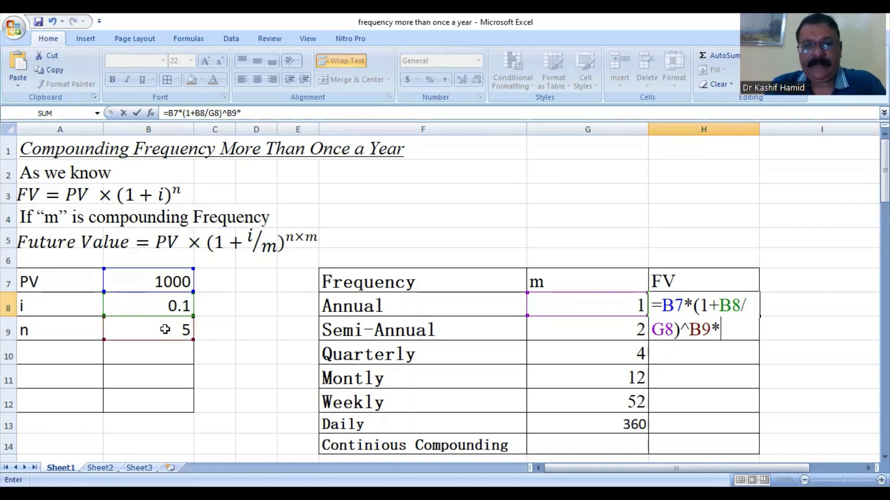
click(630, 301)
text())
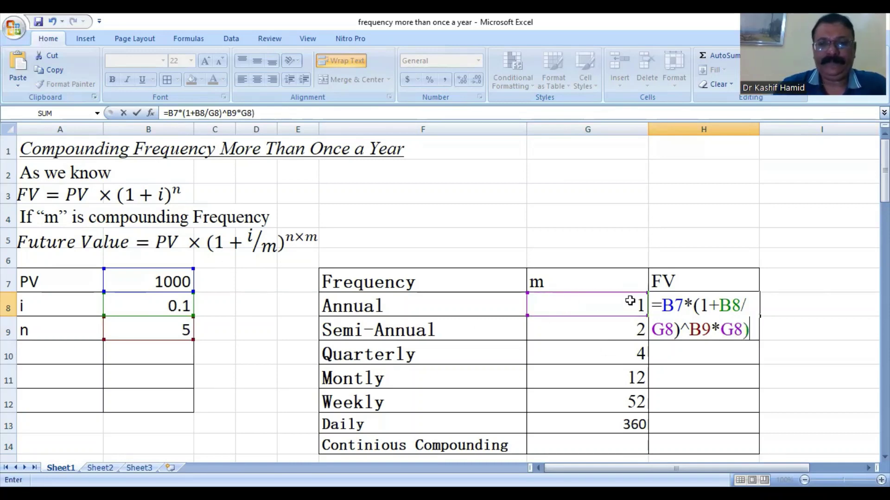
Step: Add parentheses around the exponent and the whole power term so the H8 formula reads =B7*((1+B8/G8)^(B9*G8))
click(690, 331)
click(690, 332)
text(()
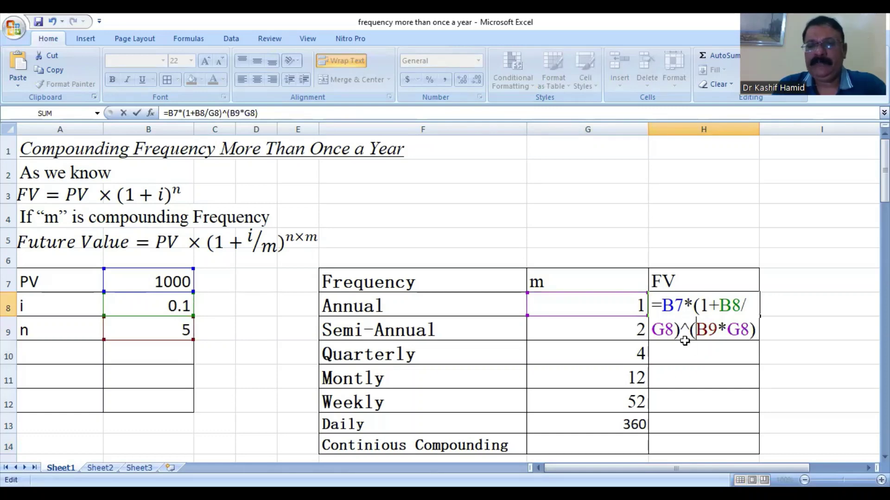
click(691, 306)
text(()
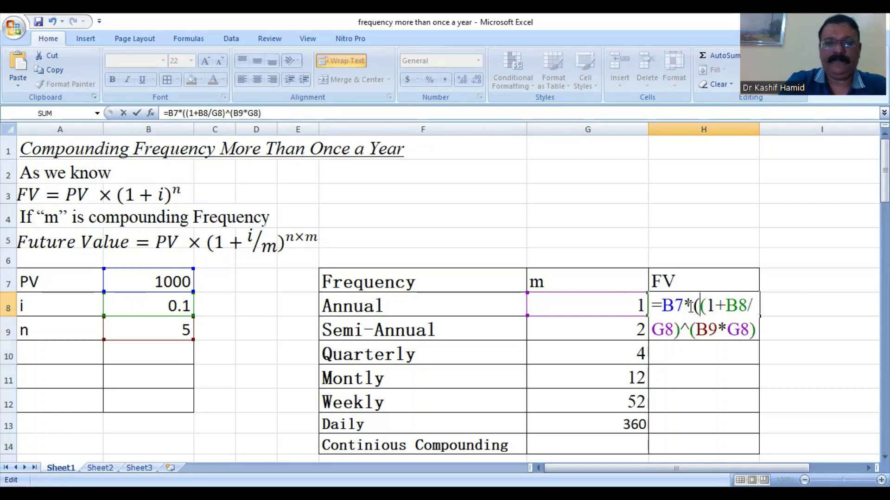
click(756, 330)
text())
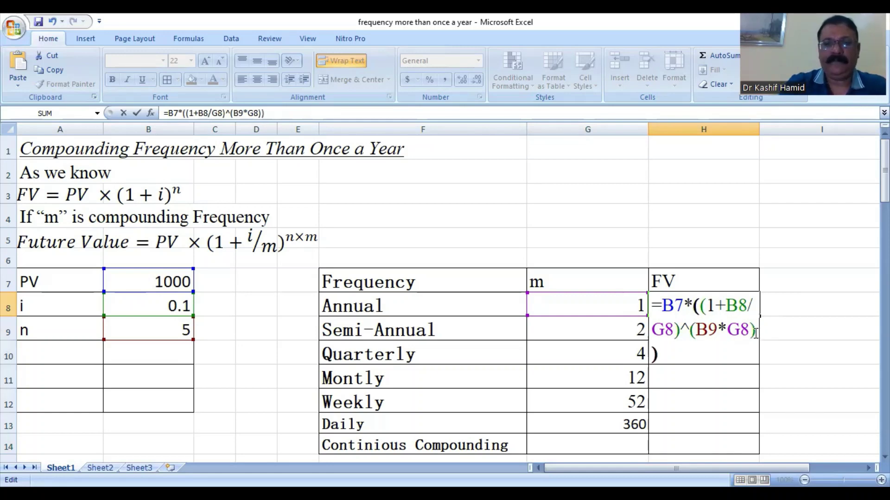
Step: Lock the row references to B$8, B$9 and B$7 in the H8 formula and enter it as =B$7*((1+B$8/G8)^(B$9*G8))
click(741, 305)
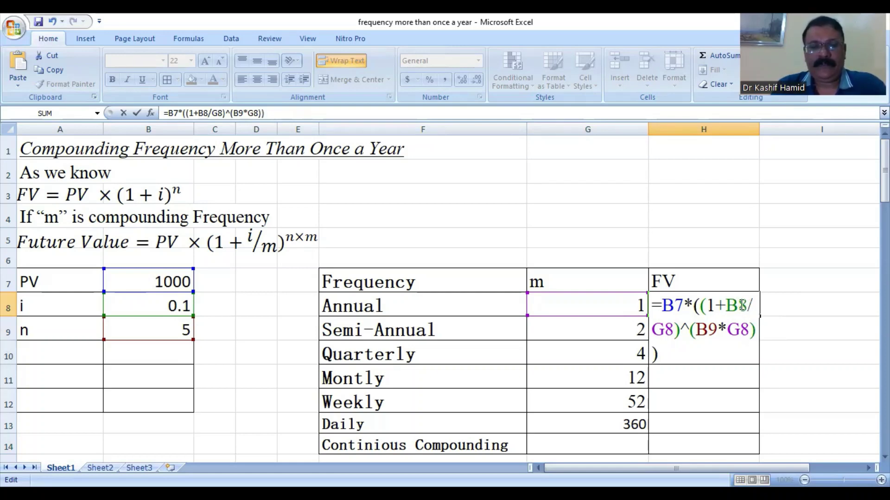
text($)
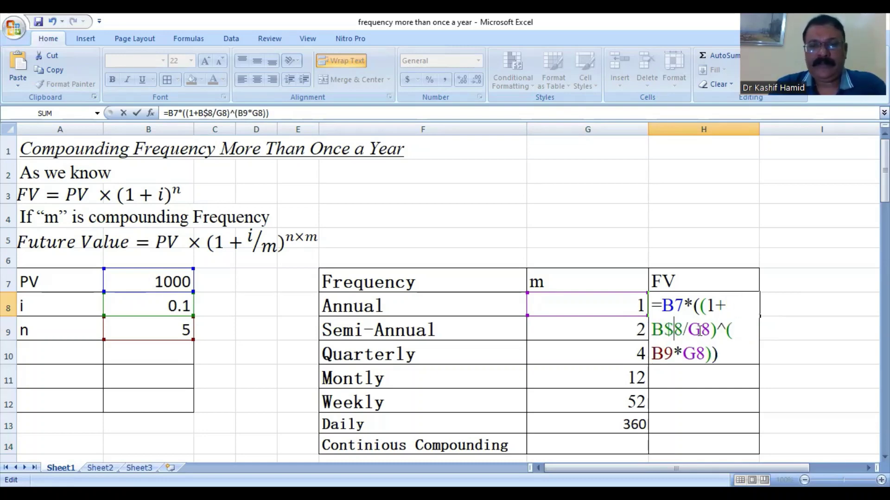
click(665, 355)
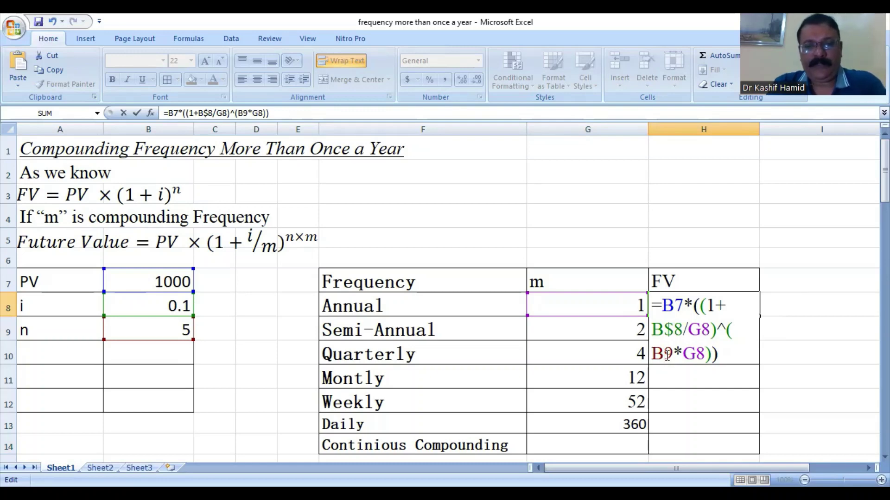
text($)
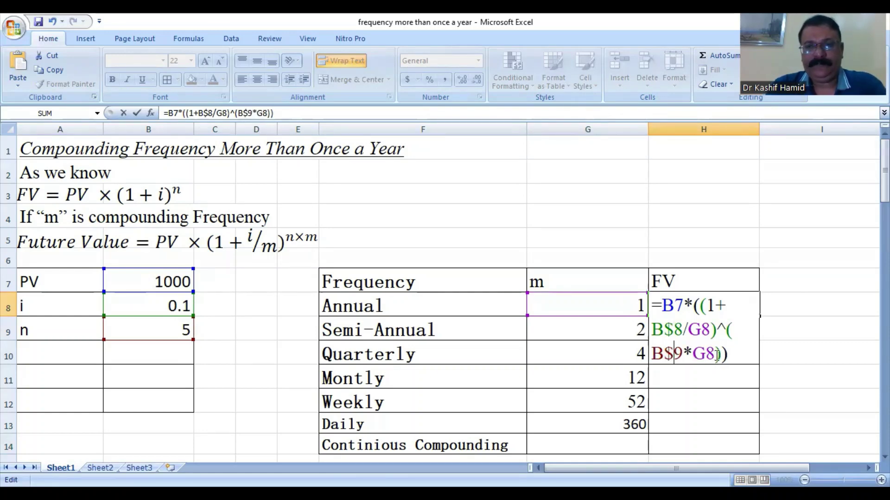
click(735, 356)
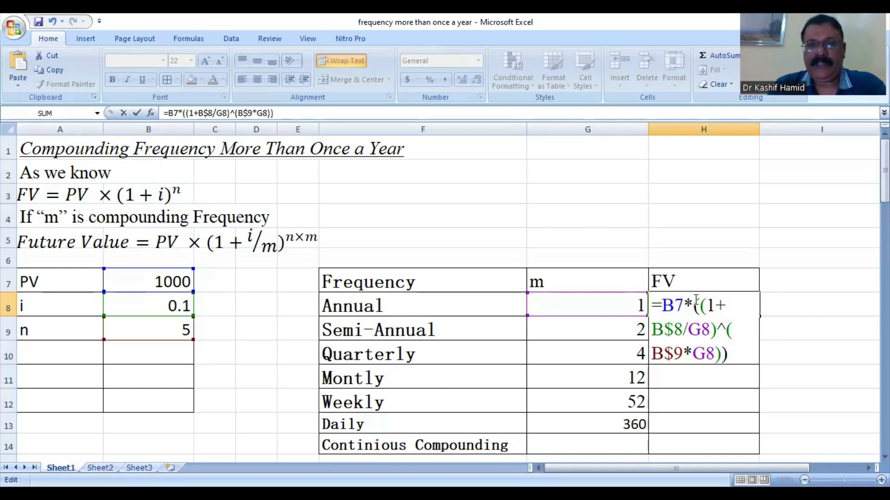
click(675, 306)
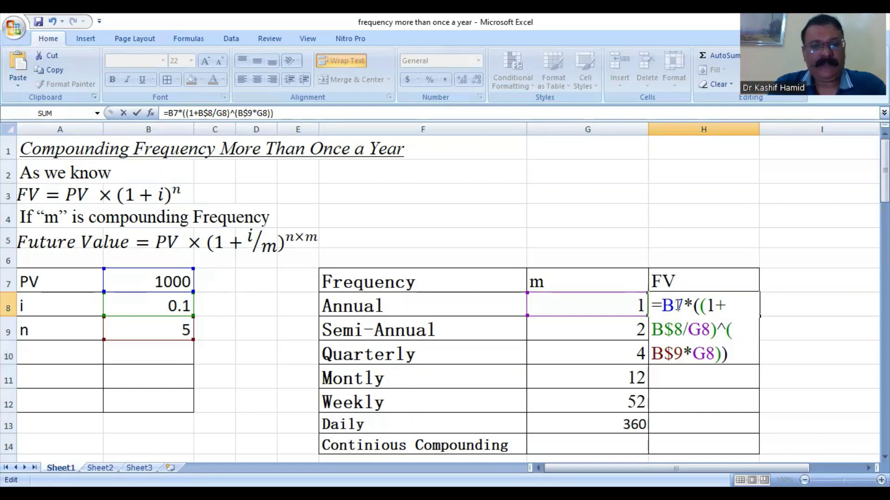
text($)
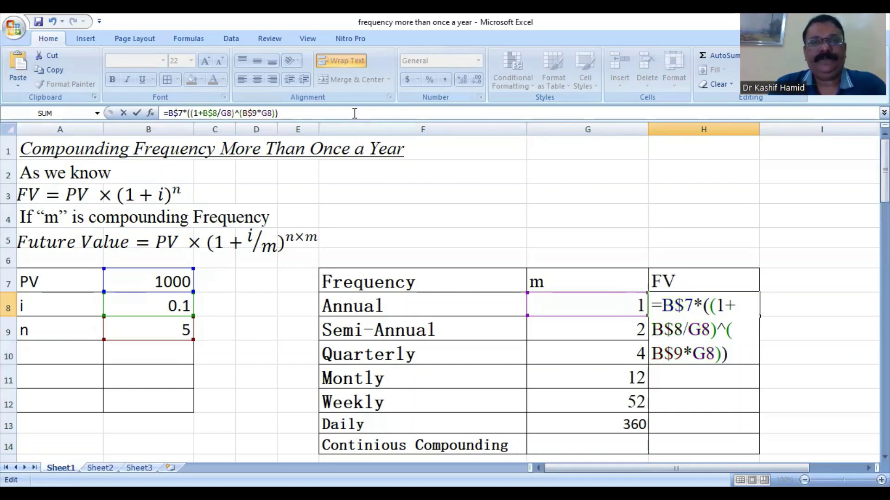
key(Return)
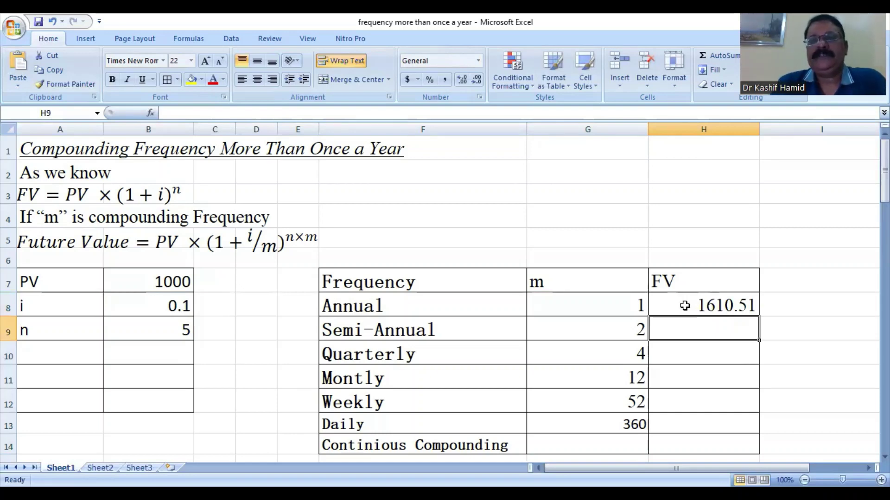
Step: Fill the Annual FV formula from H8 down through the Daily row in H13
click(738, 306)
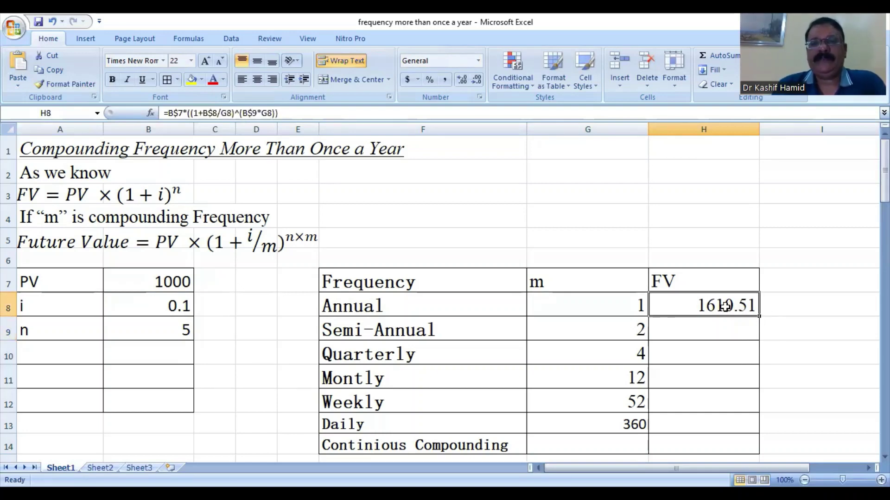
drag(757, 315, 757, 340)
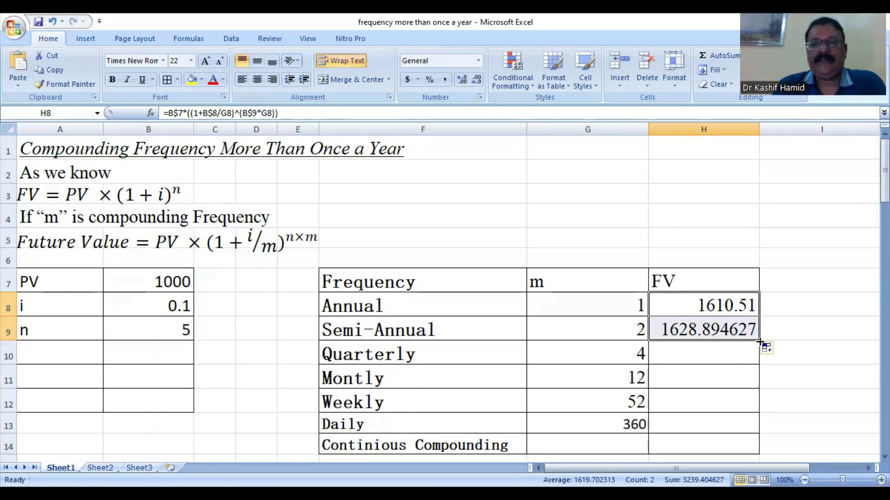
drag(759, 340, 757, 427)
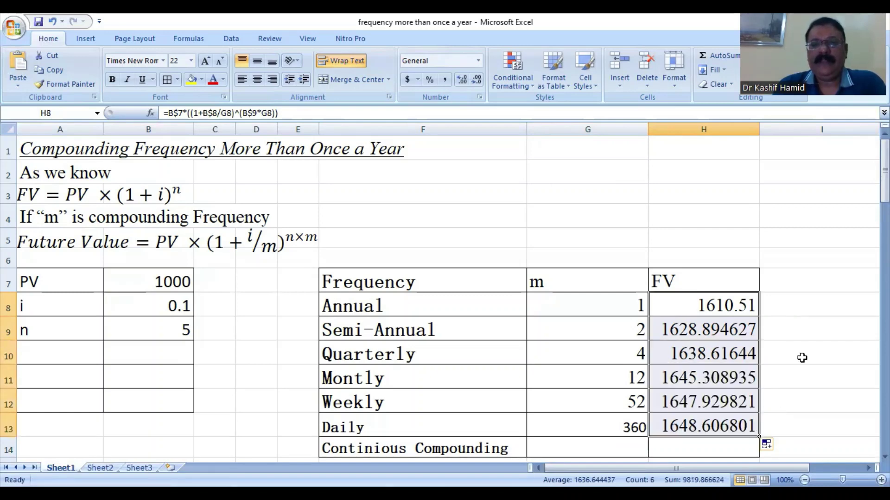
Step: Format the FV results in H8:H13 as Number with 2 decimal places
click(699, 310)
drag(698, 310, 710, 418)
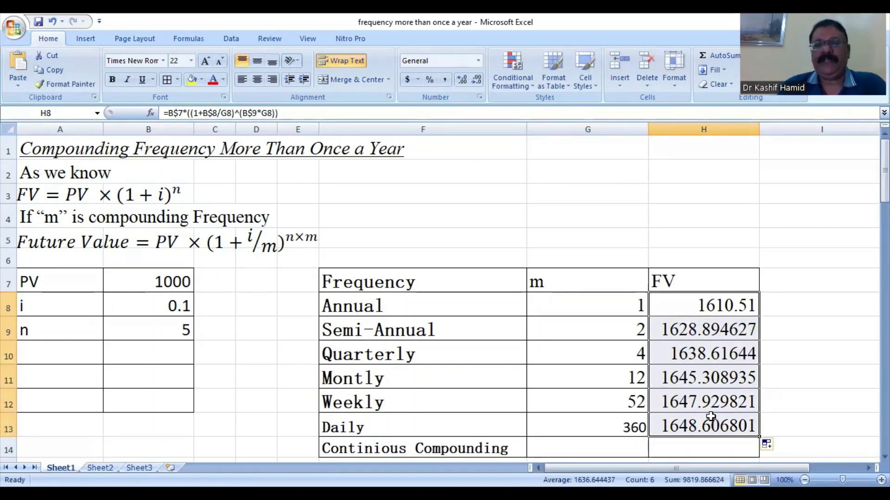
right_click(688, 308)
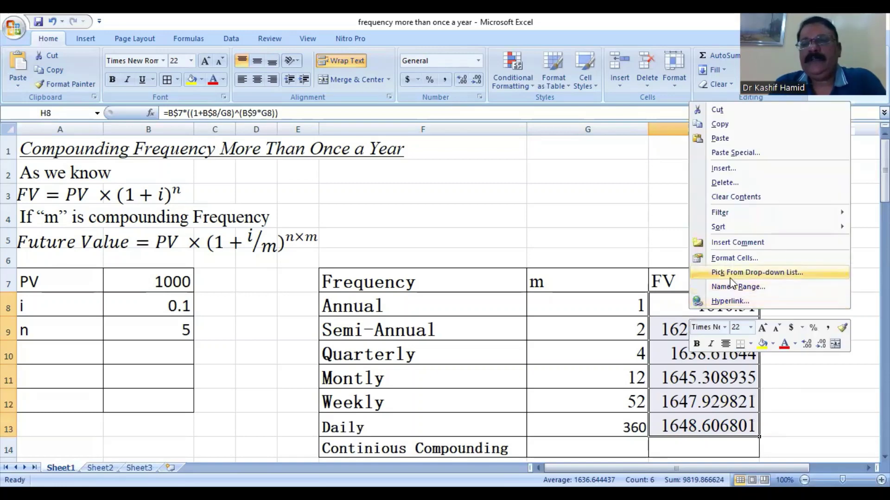
click(741, 258)
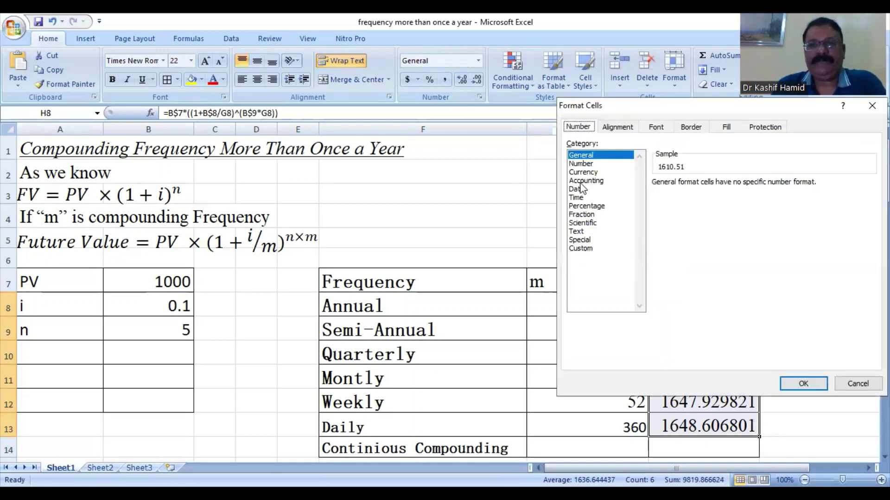
click(580, 164)
click(796, 376)
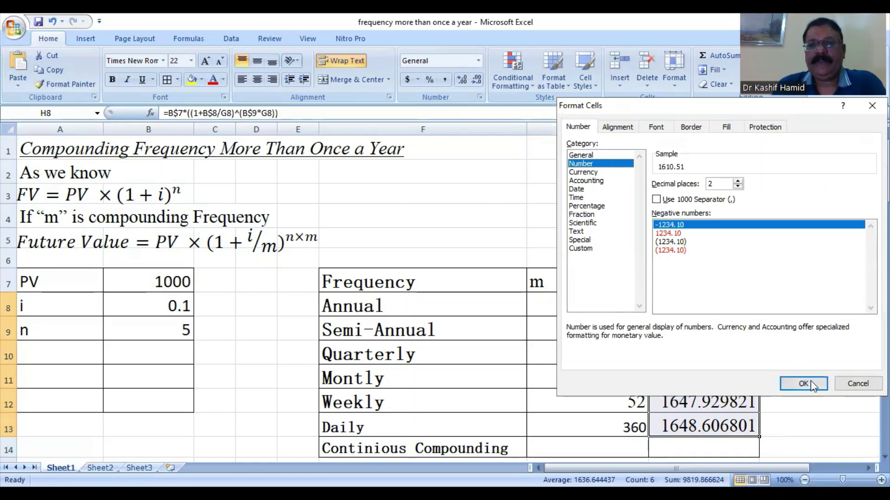
click(796, 377)
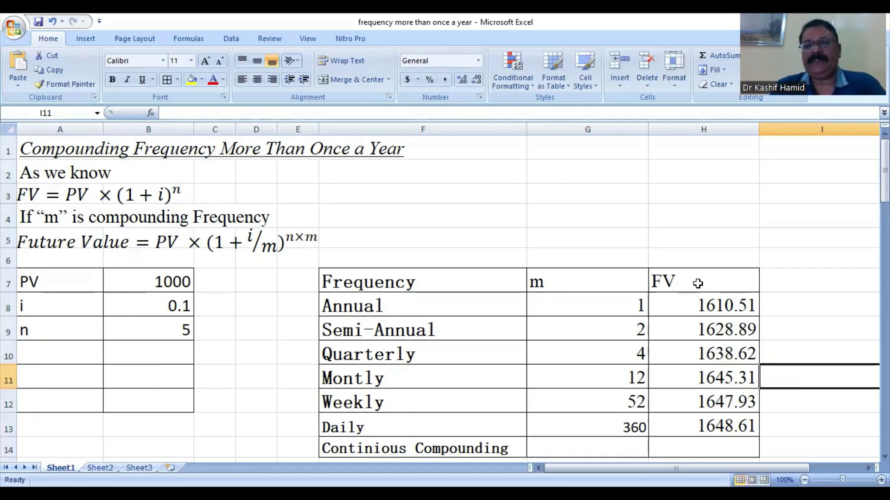
Step: Plot the FV column H7:H13 as a basic 2-D line chart, examine its curve and delete the chart
drag(697, 280, 728, 419)
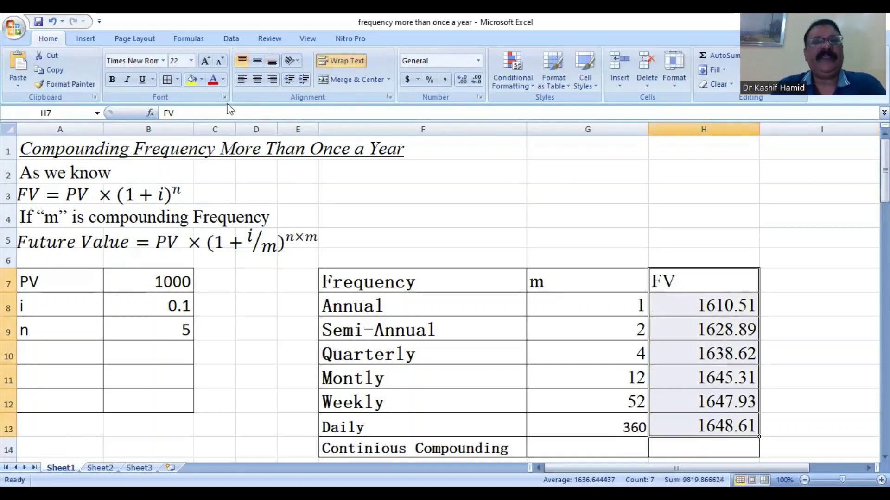
click(89, 39)
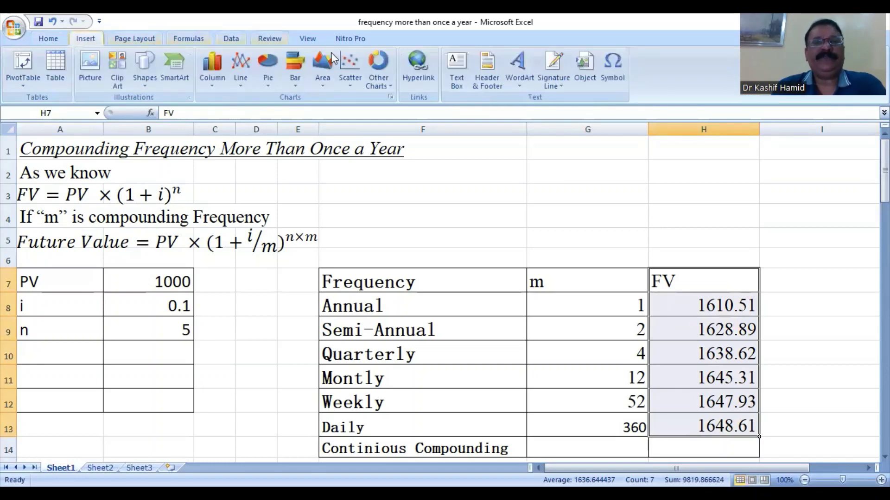
click(243, 80)
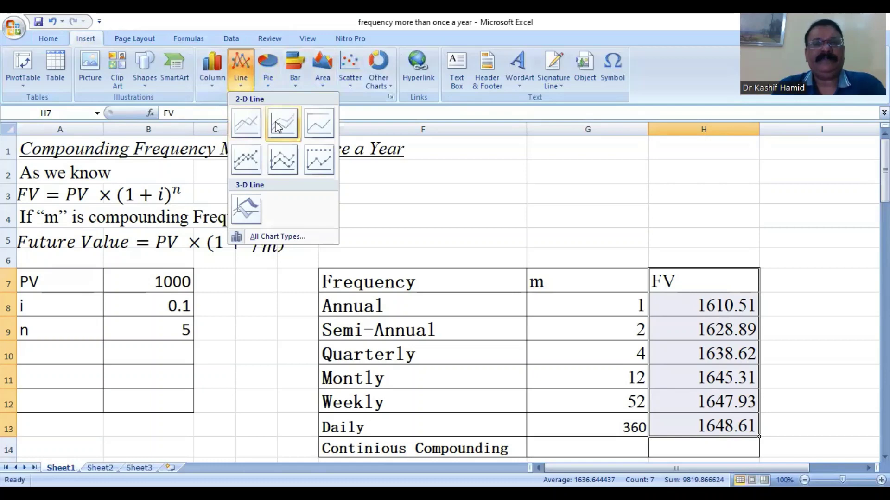
click(246, 121)
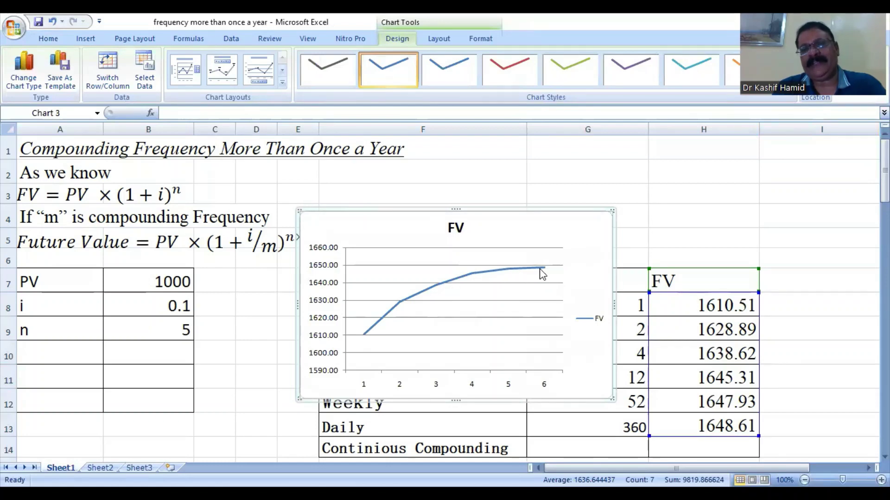
mouse_move(541, 272)
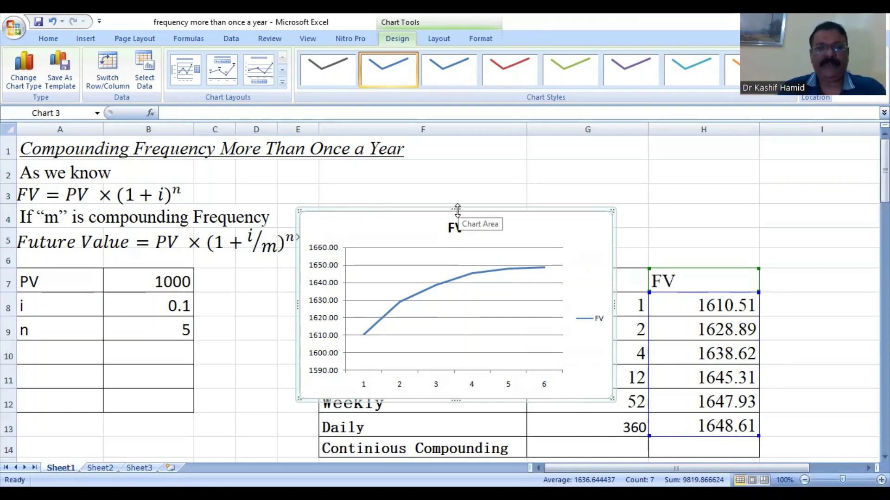
key(Delete)
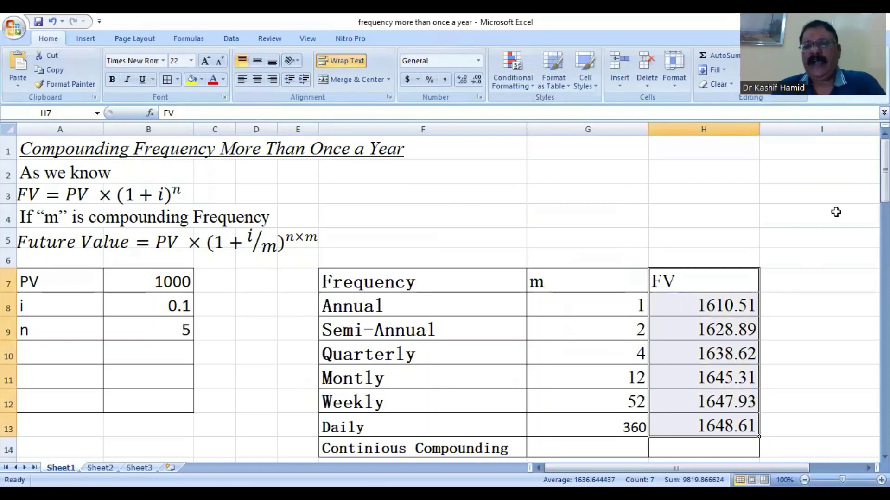
Step: Paste the copied continuous compounding formula and its note on "e" into F3, and undo the paste
scroll(445, 297, down, 1)
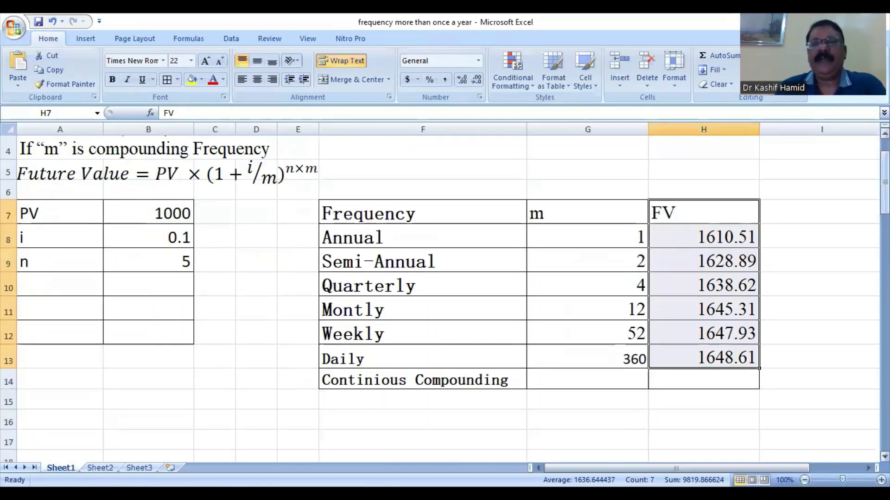
scroll(445, 297, up, 1)
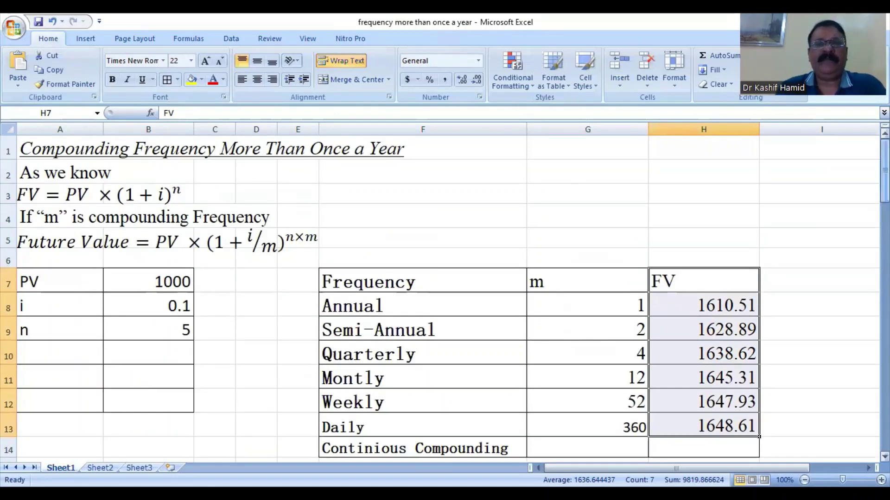
right_click(381, 191)
click(424, 227)
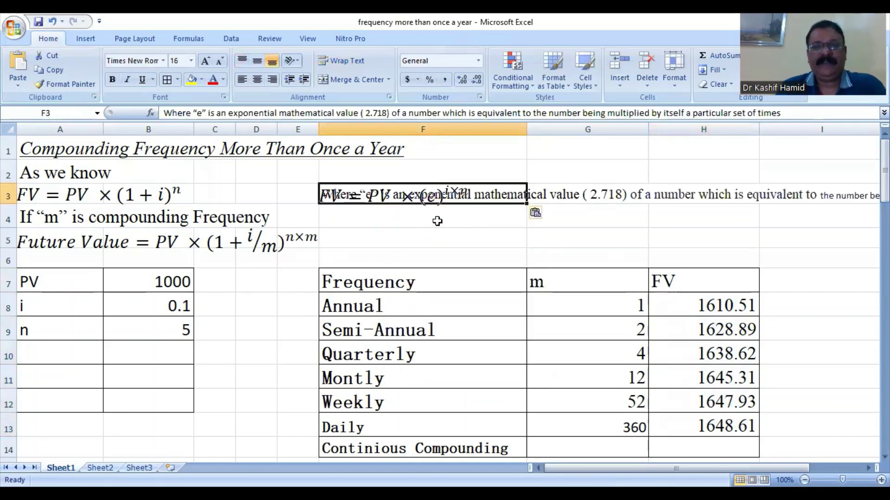
click(416, 236)
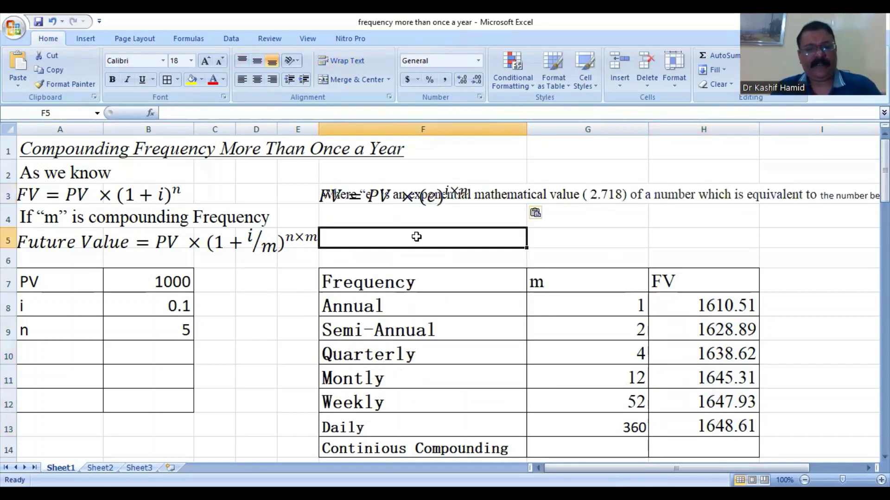
key(ctrl+z)
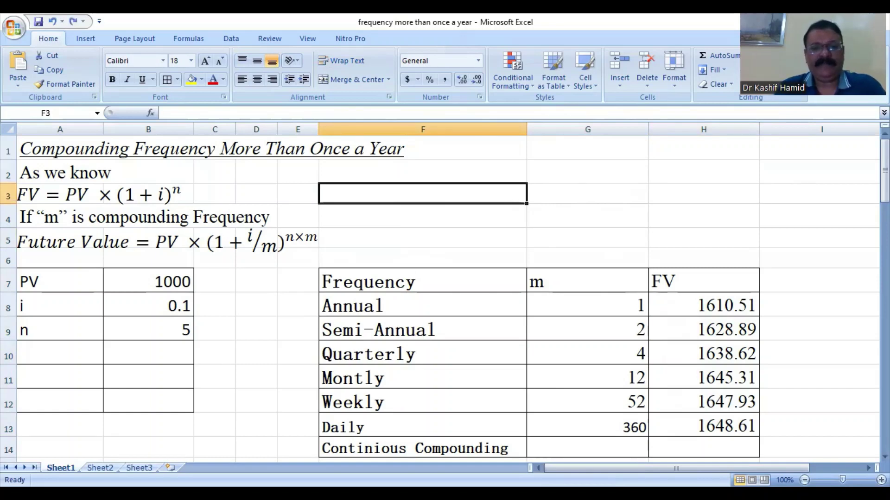
key(alt+Tab)
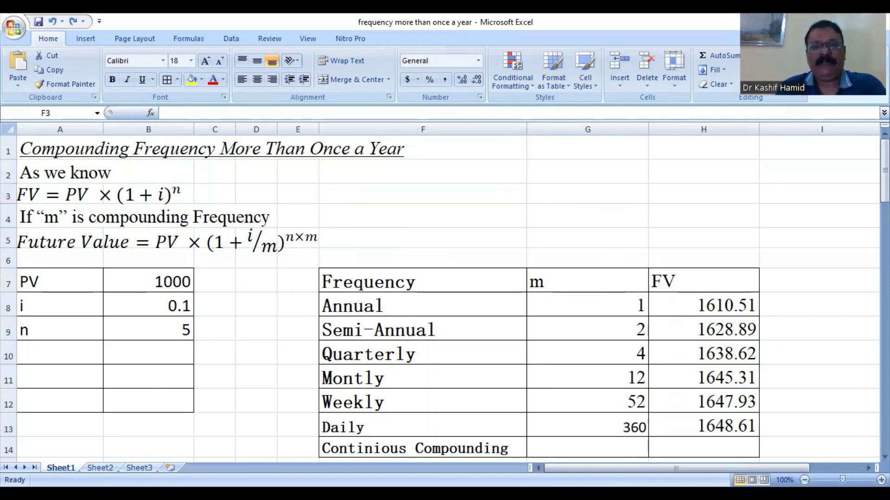
Step: Paste the copied continuous compounding formula picture, FV = PV × (e)^(i×n), at cell F3
click(363, 193)
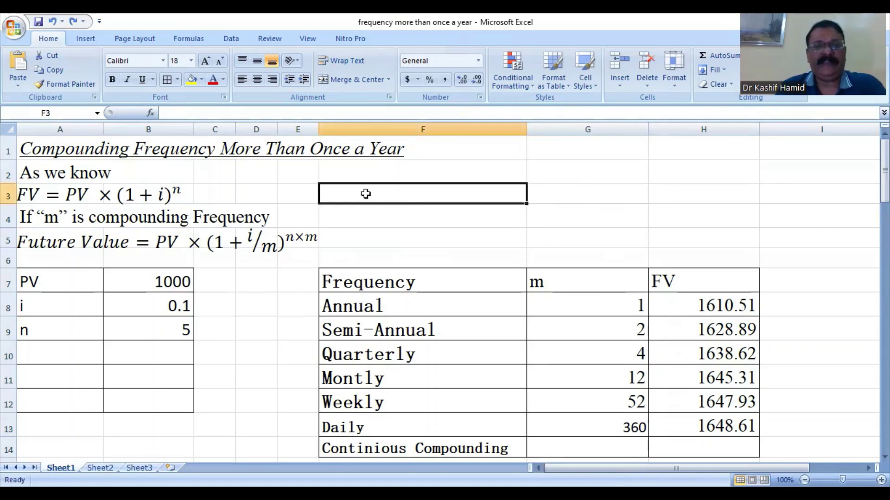
right_click(364, 193)
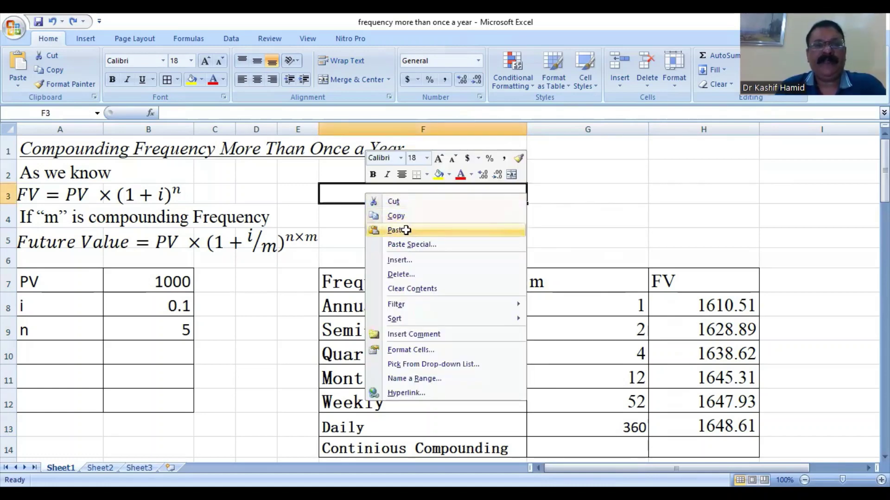
click(407, 232)
click(406, 230)
click(376, 212)
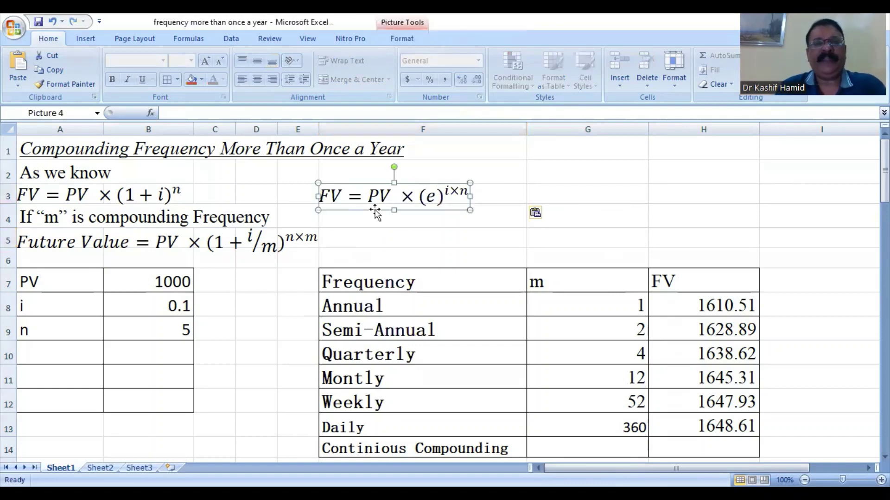
click(360, 228)
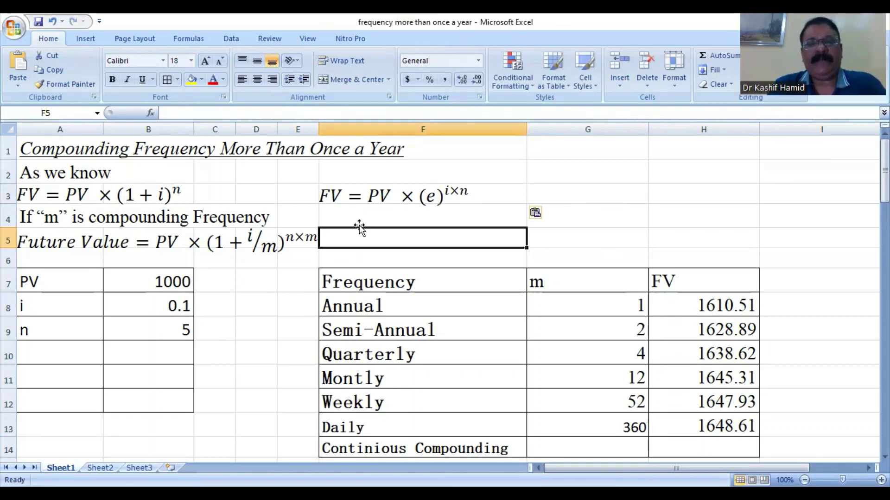
click(369, 213)
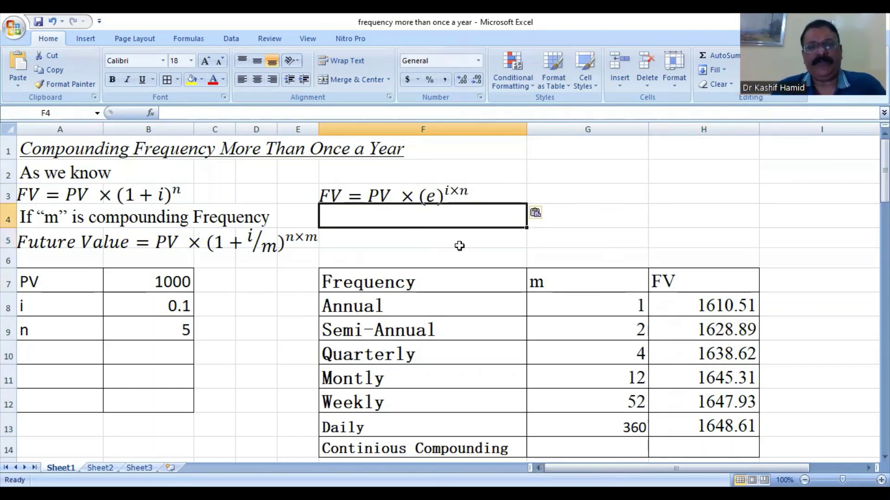
click(326, 198)
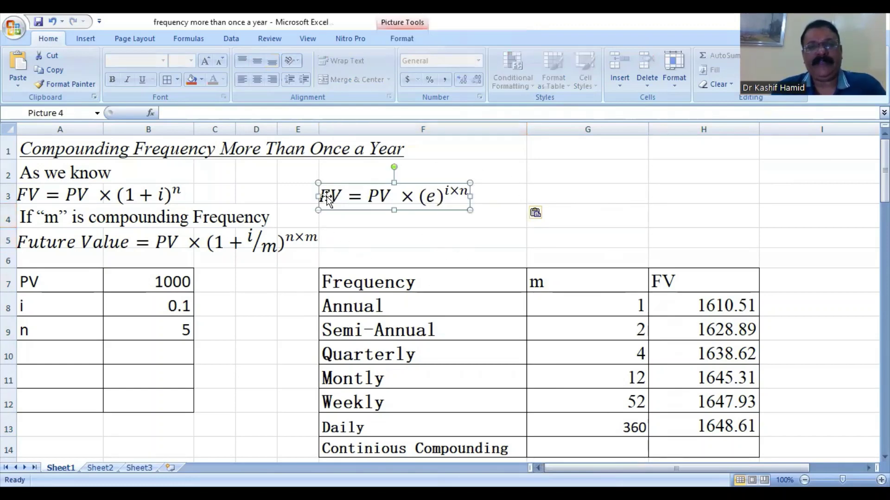
click(482, 208)
click(473, 197)
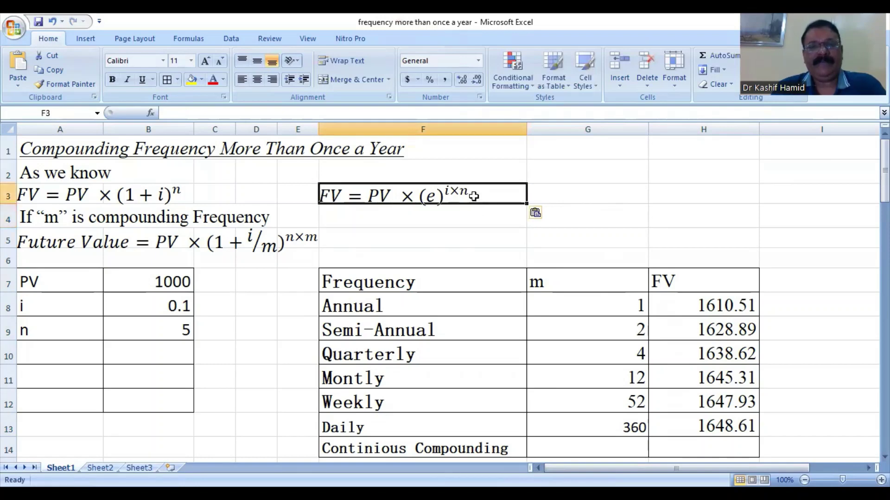
click(484, 231)
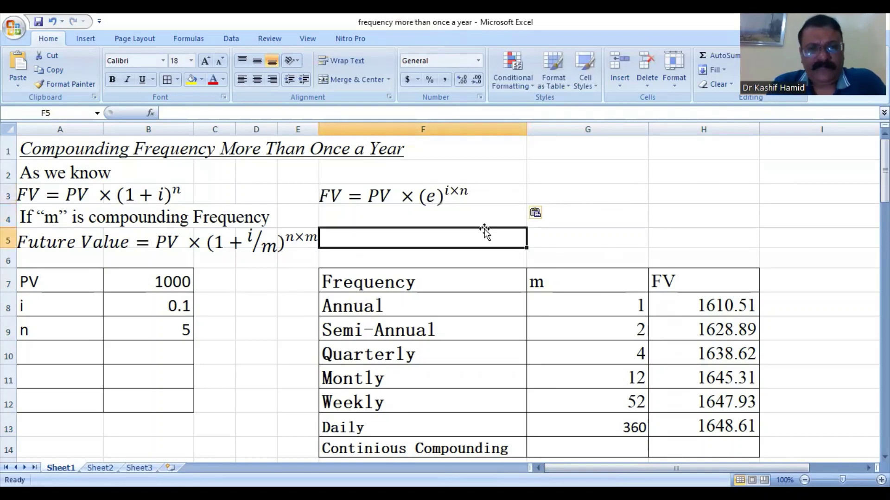
click(606, 458)
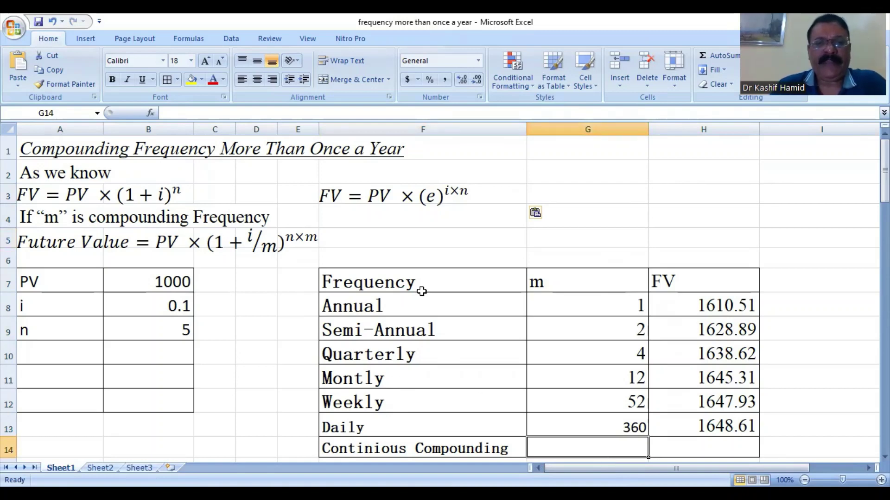
Step: Enter the value of e, 2.718, in G3 beside the continuous compounding formula
click(547, 197)
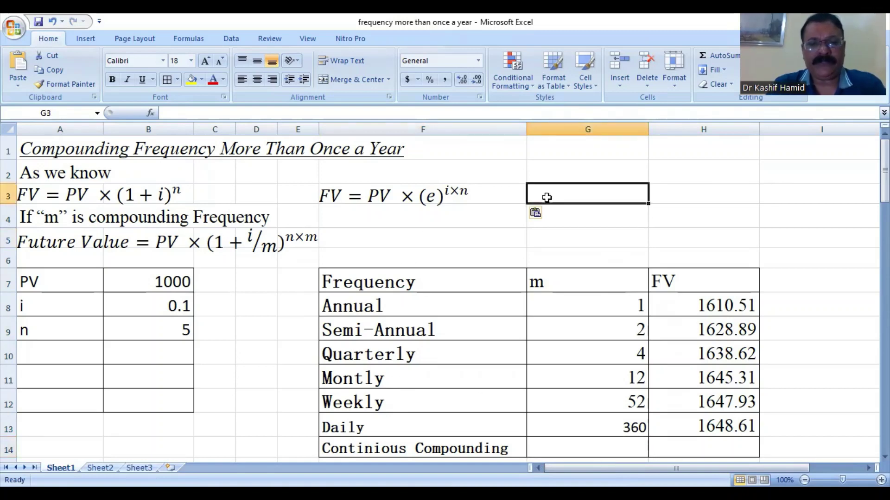
text(e =)
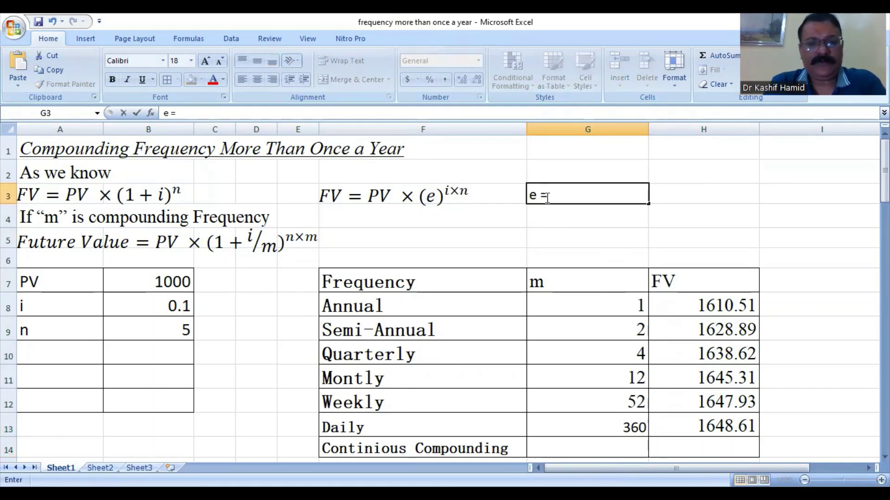
text( 2.)
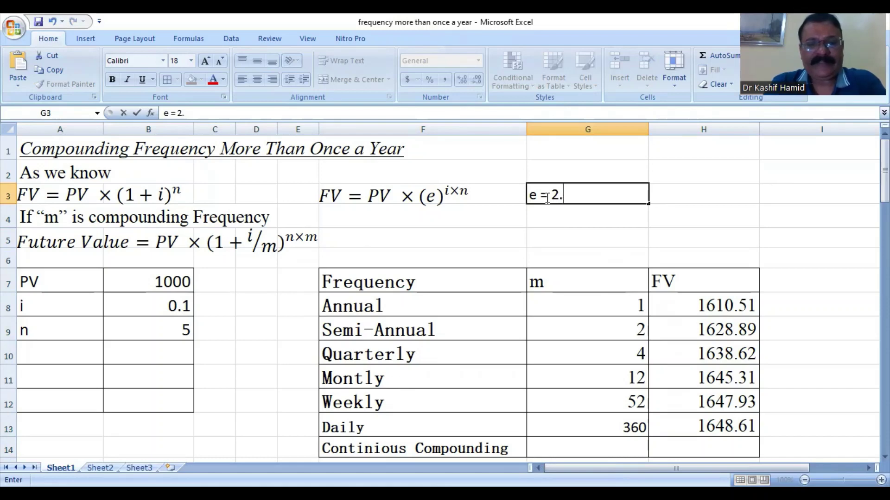
text(71)
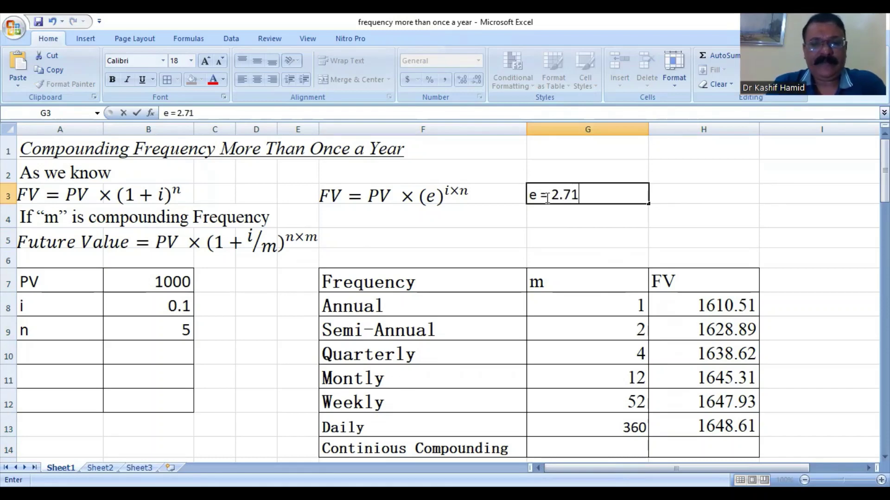
text(8)
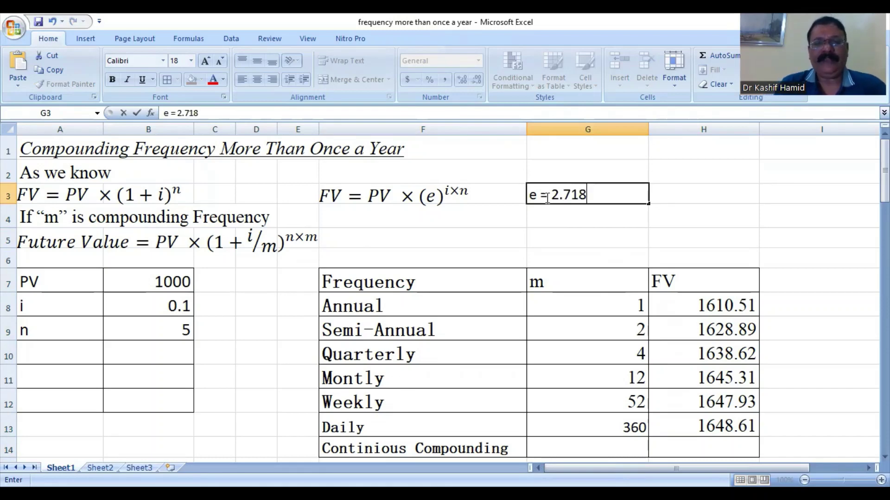
click(595, 224)
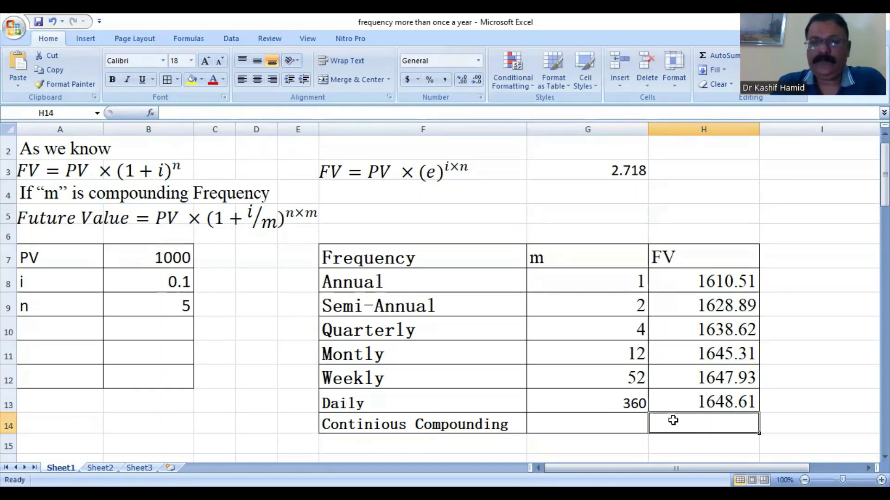
Step: Begin the Continuous Compounding FV formula in H14 as =B7*((G3), multiplying the PV by the value of e
text(=)
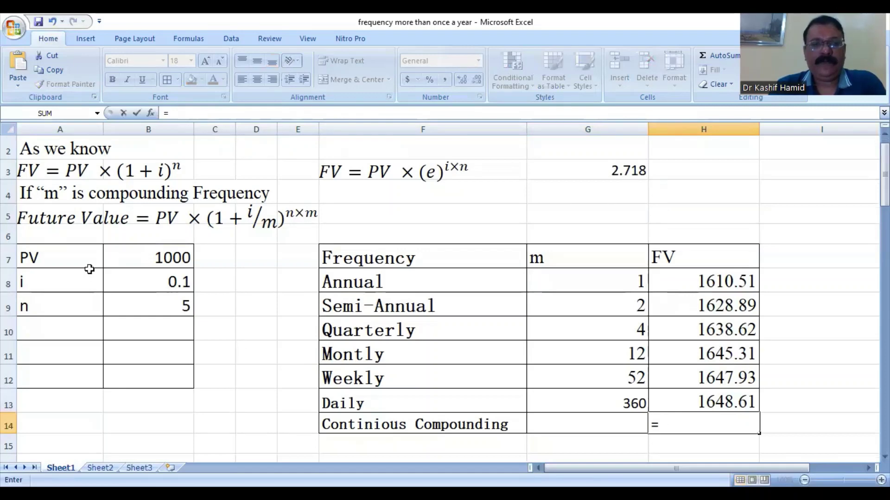
click(159, 254)
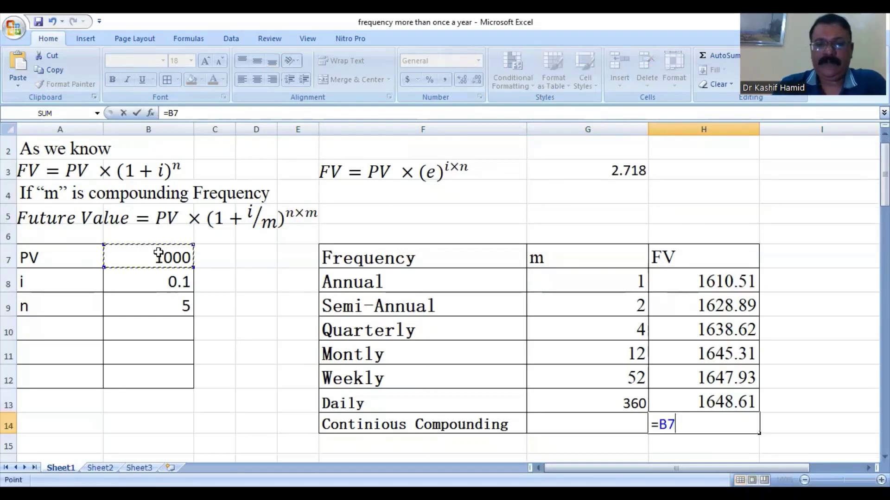
text(*)
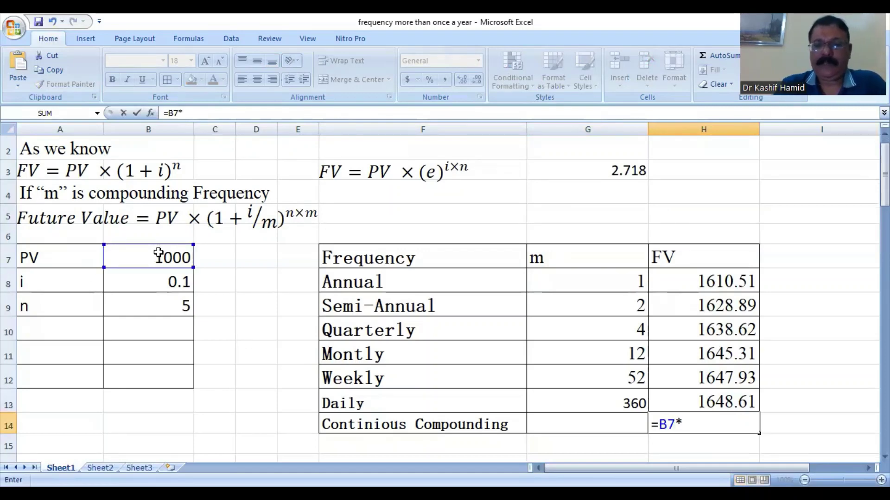
text(()
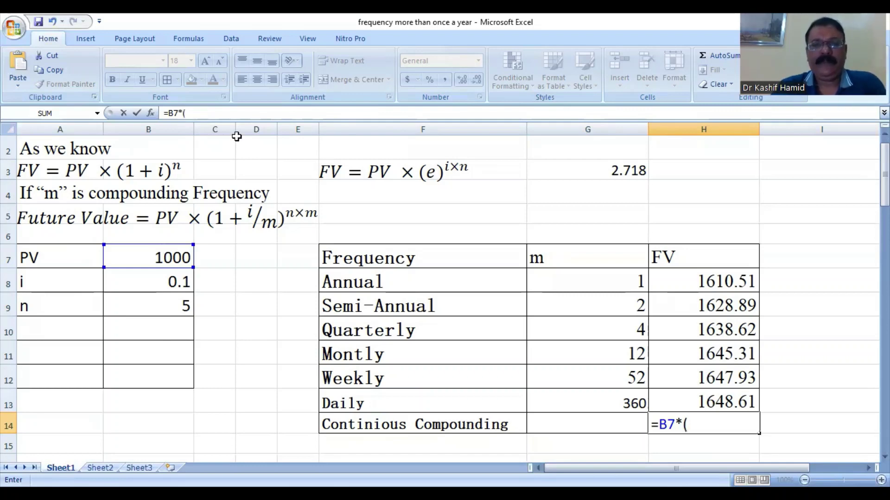
click(611, 172)
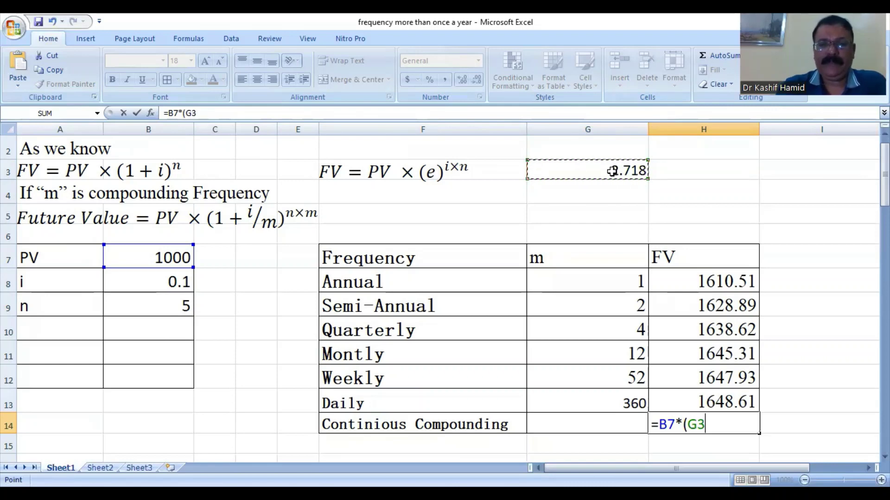
text())
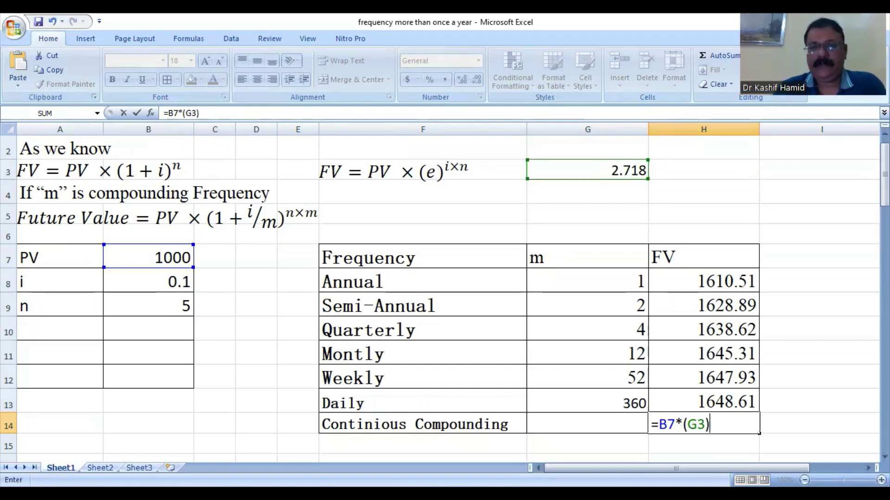
click(684, 425)
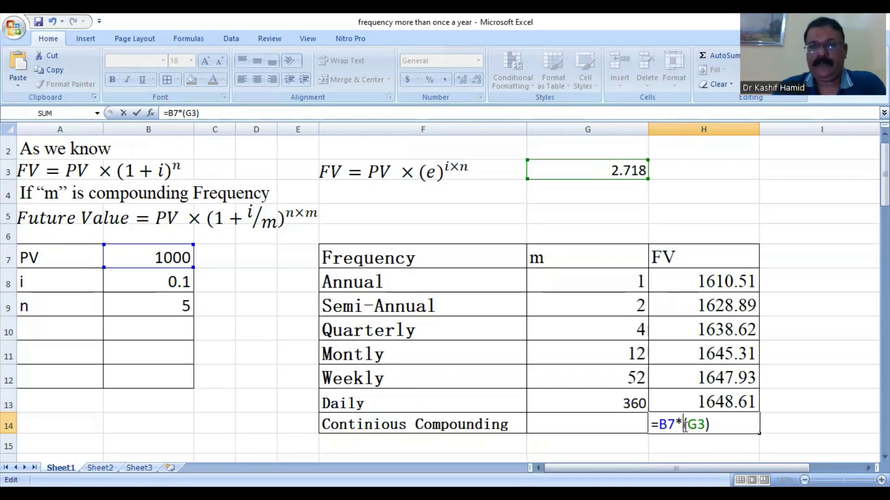
text((G3))
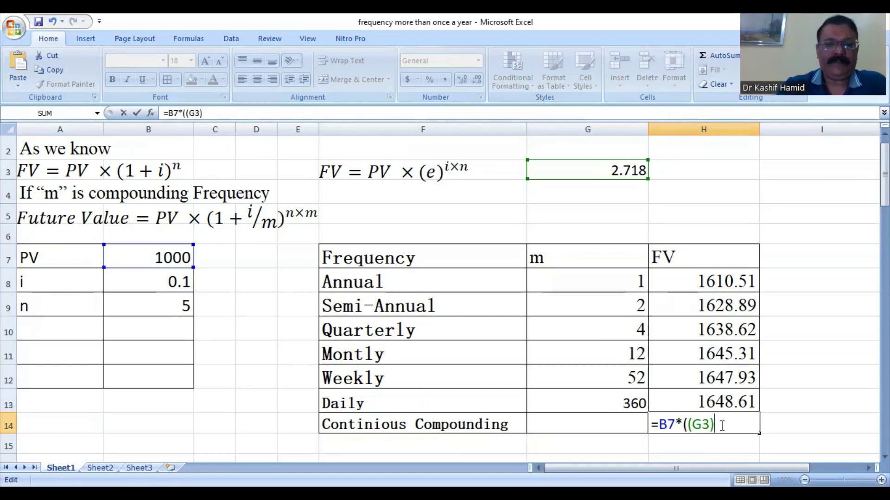
Step: Complete the H14 formula as =B7*((G3)^(B8*B9)), raising e to the rate times the number of years
text(^)
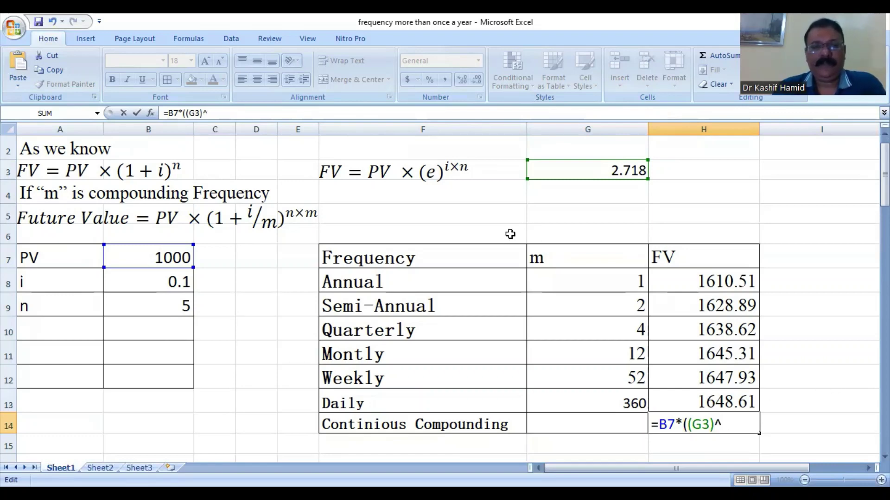
click(159, 282)
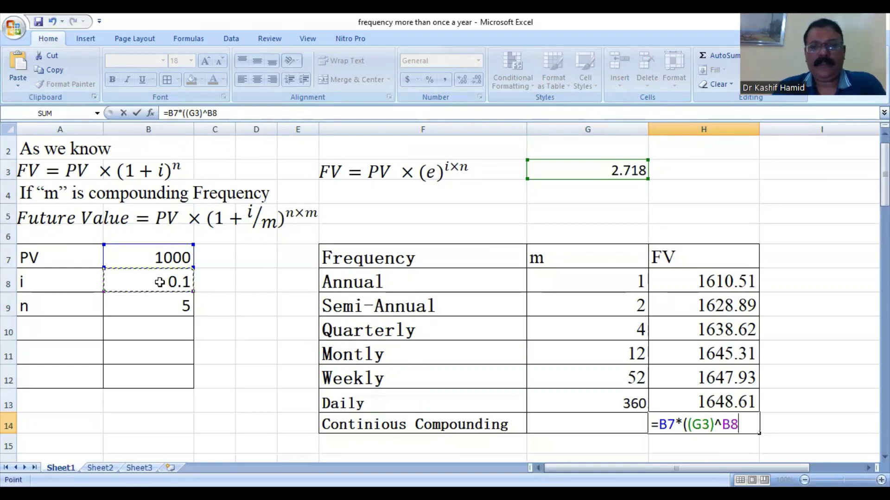
text(*)
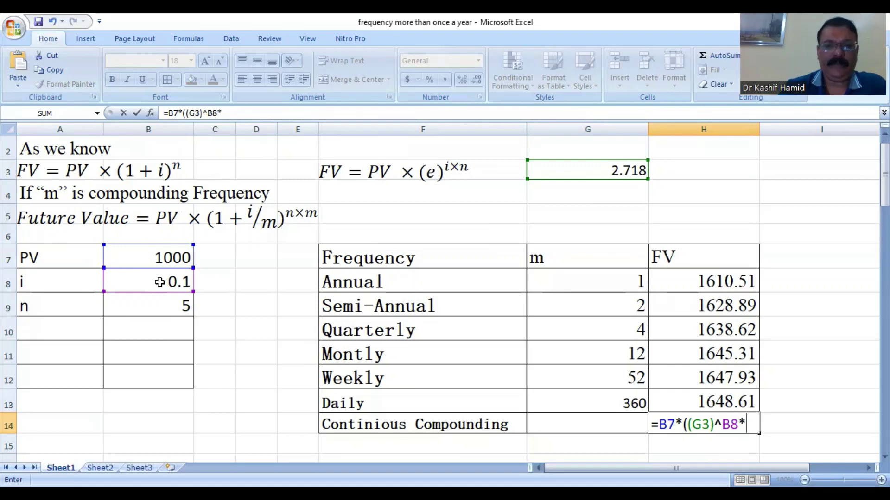
text(N)
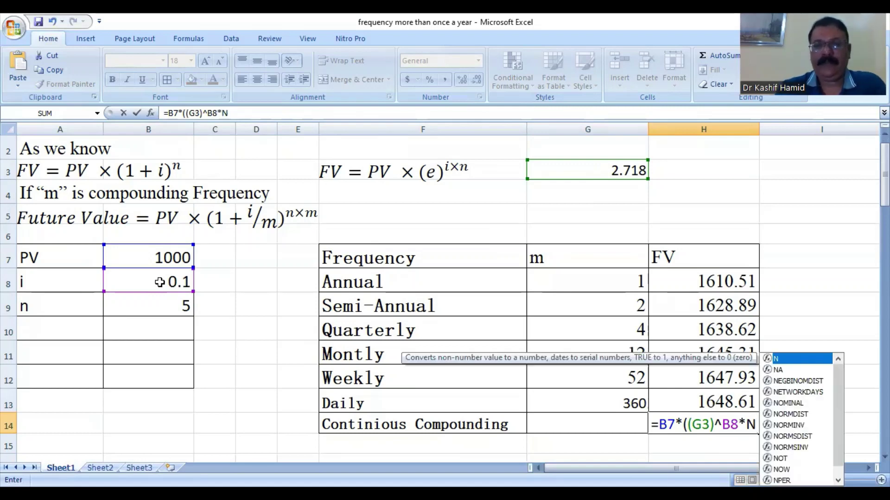
key(BackSpace)
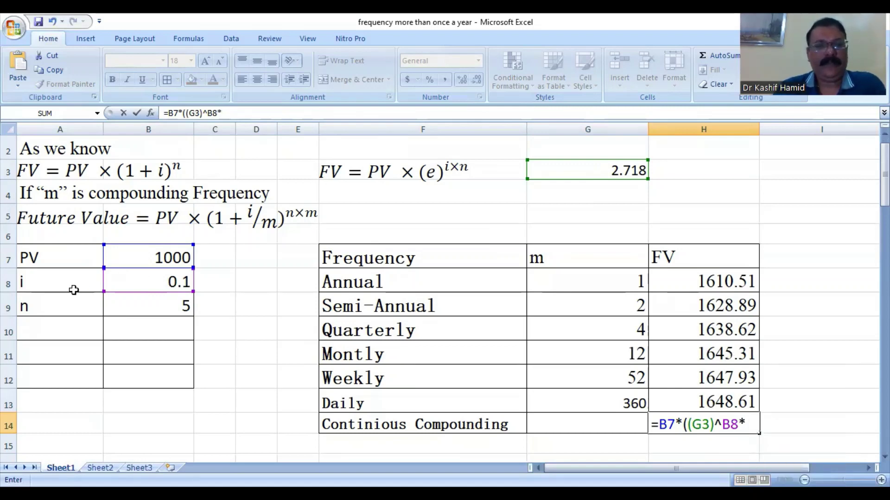
click(145, 306)
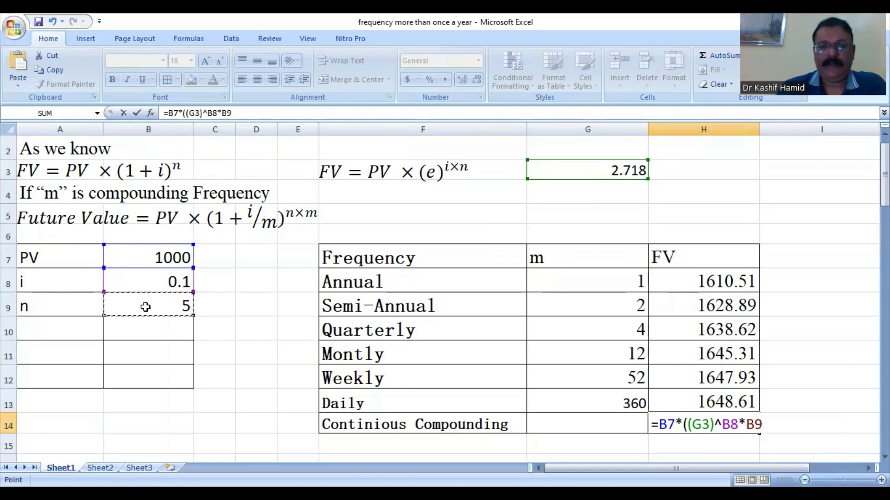
text())
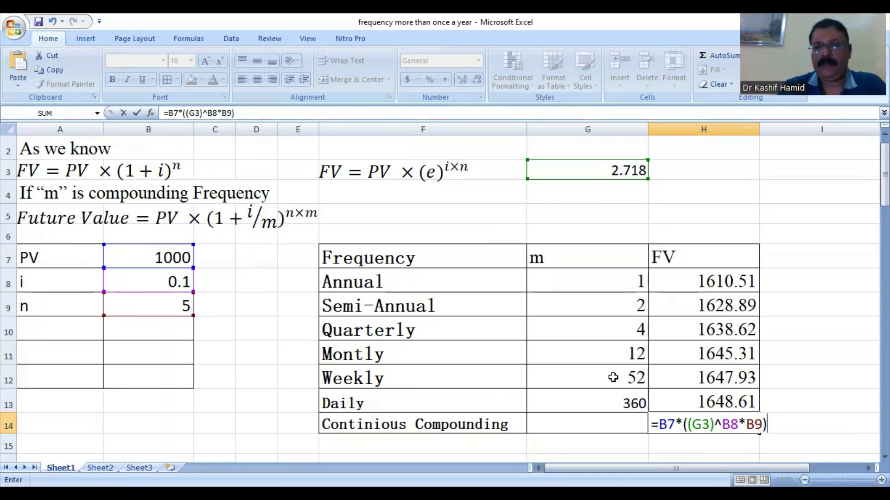
click(724, 426)
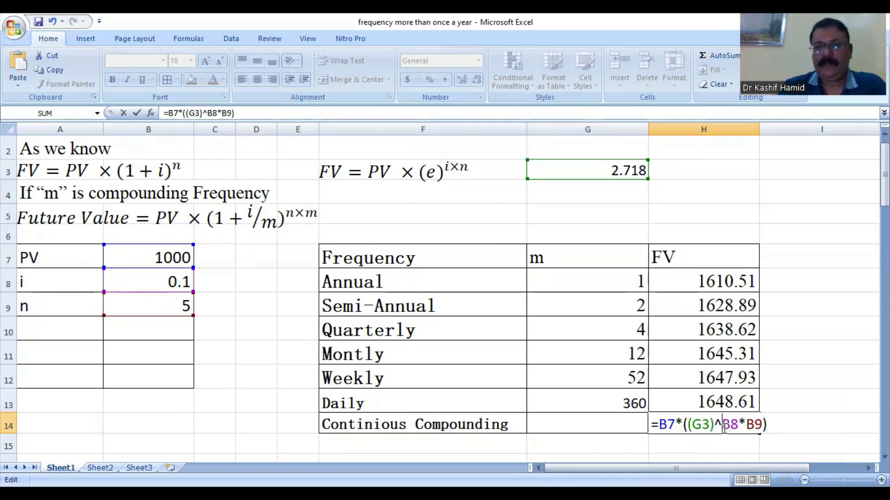
text(()
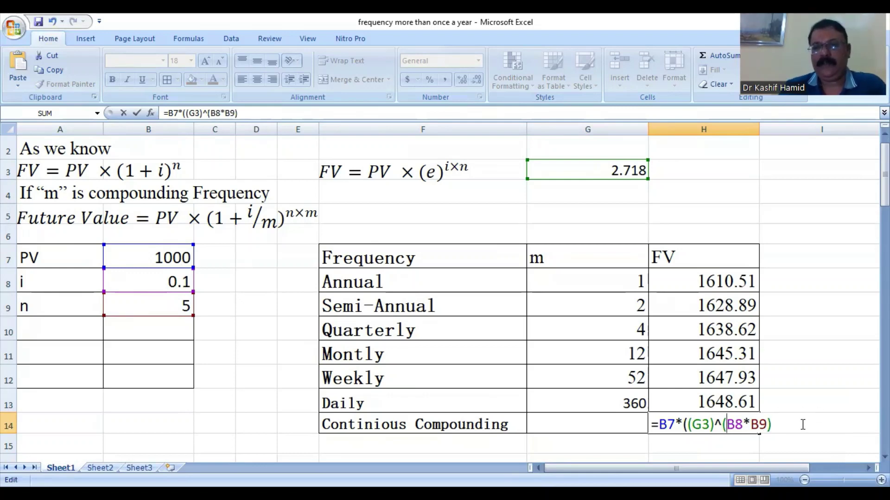
click(777, 427)
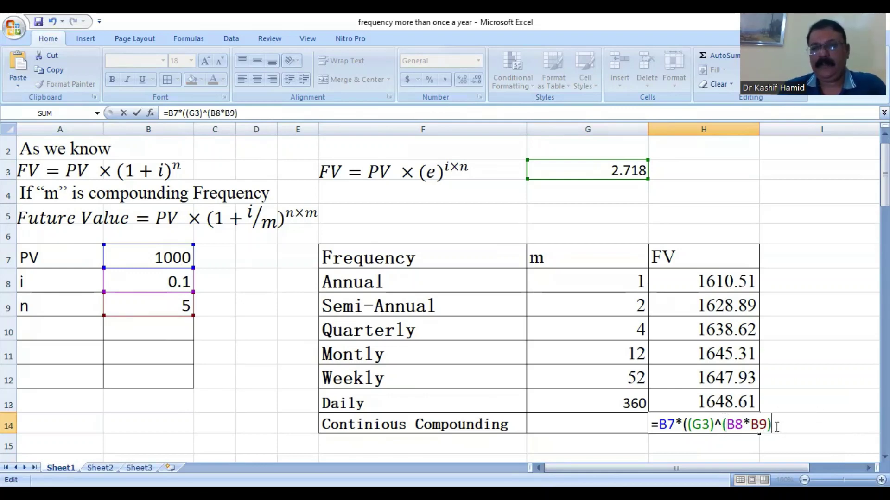
text())
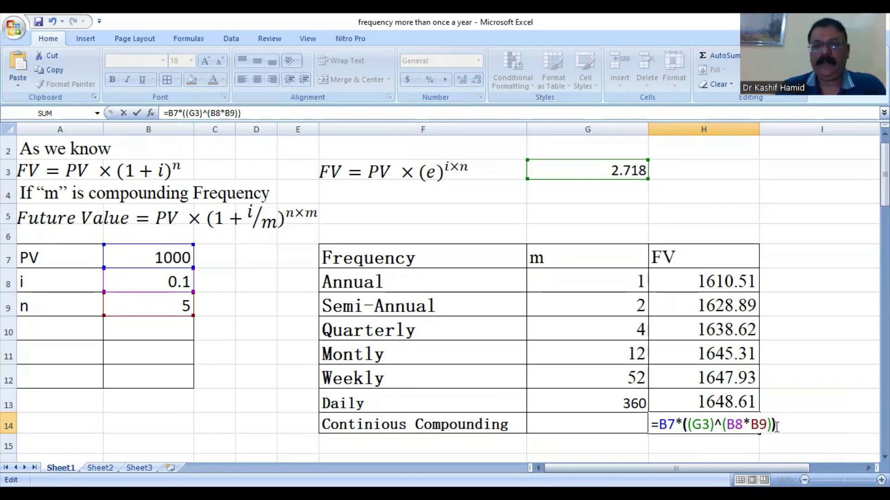
key(Return)
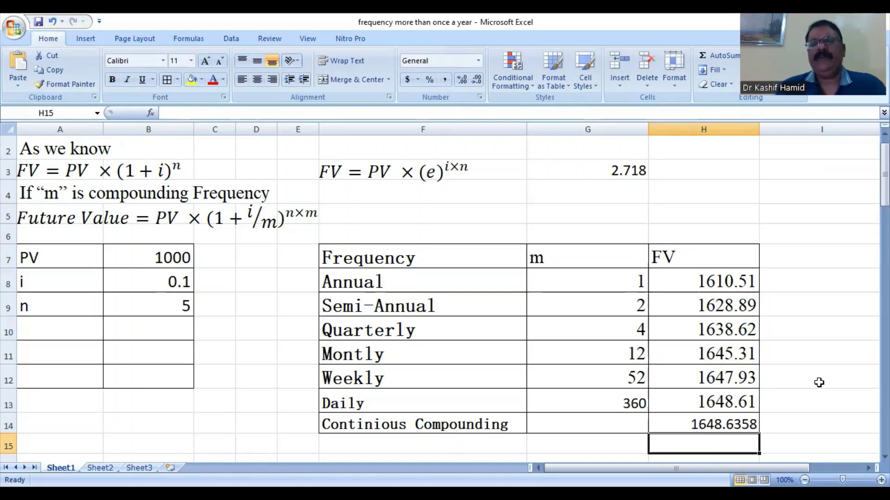
Step: Plot the extended FV column H7:H14 as a line chart, examine its curve and delete the chart
drag(686, 258, 720, 421)
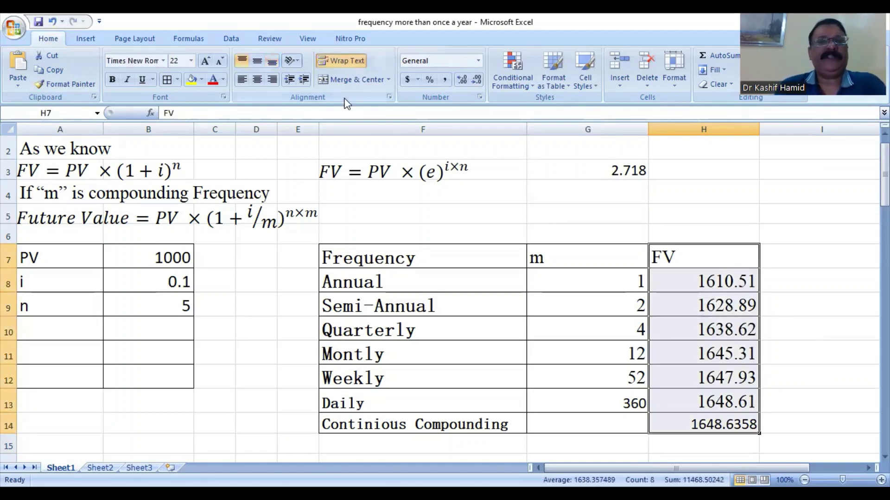
click(86, 39)
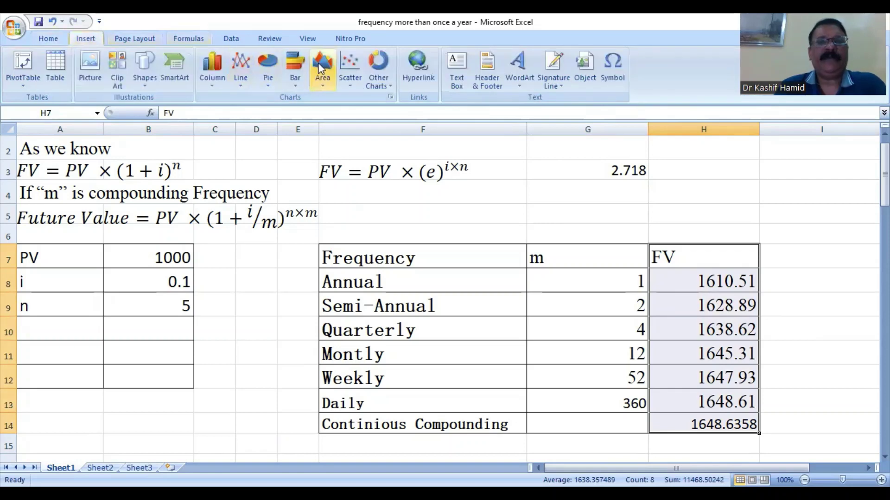
click(250, 82)
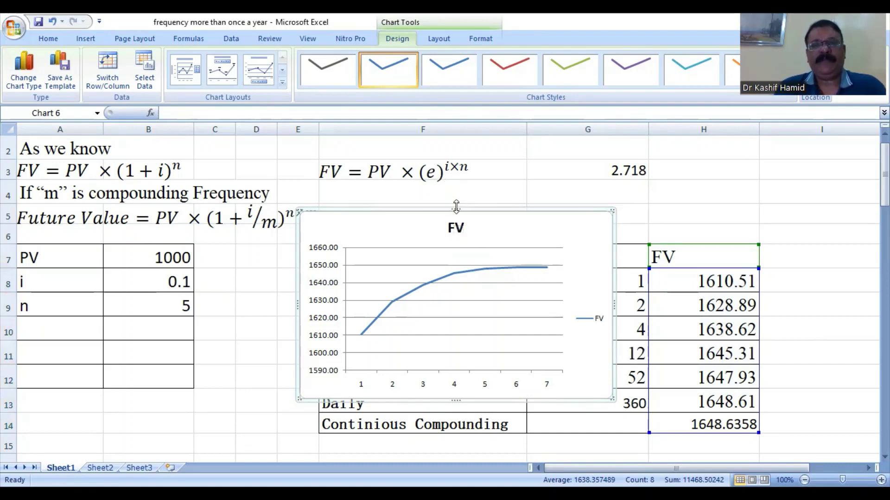
key(Delete)
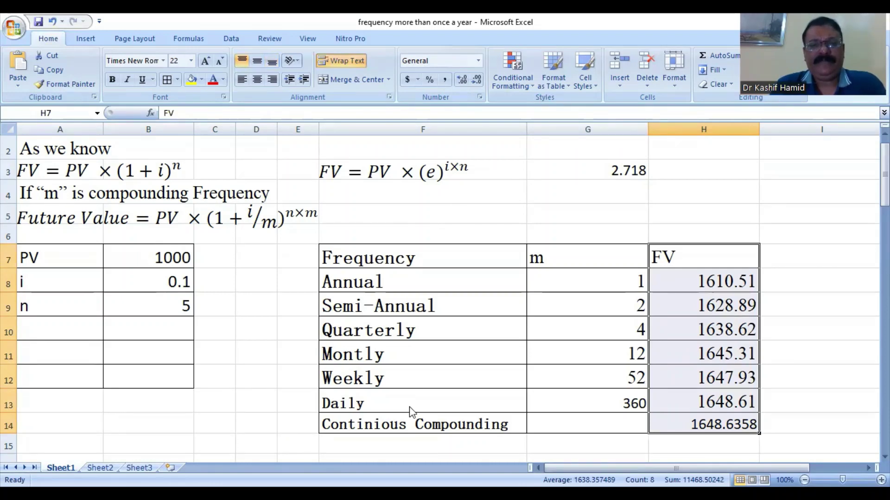
click(572, 397)
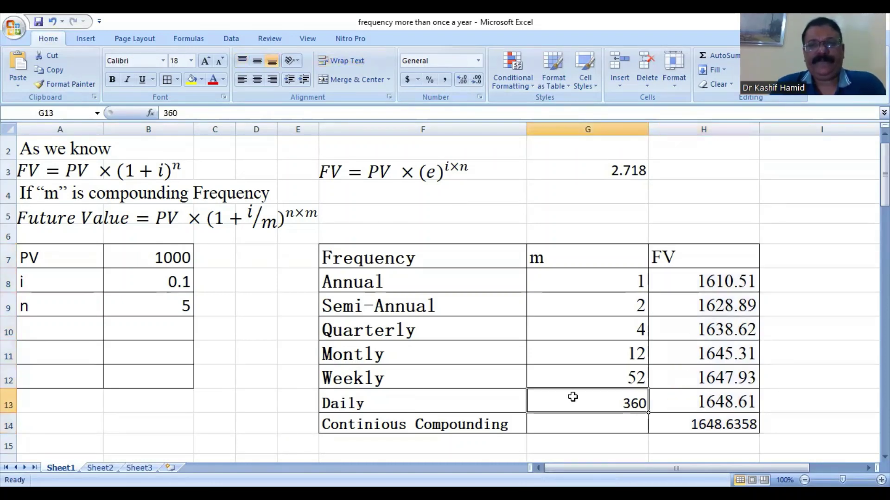